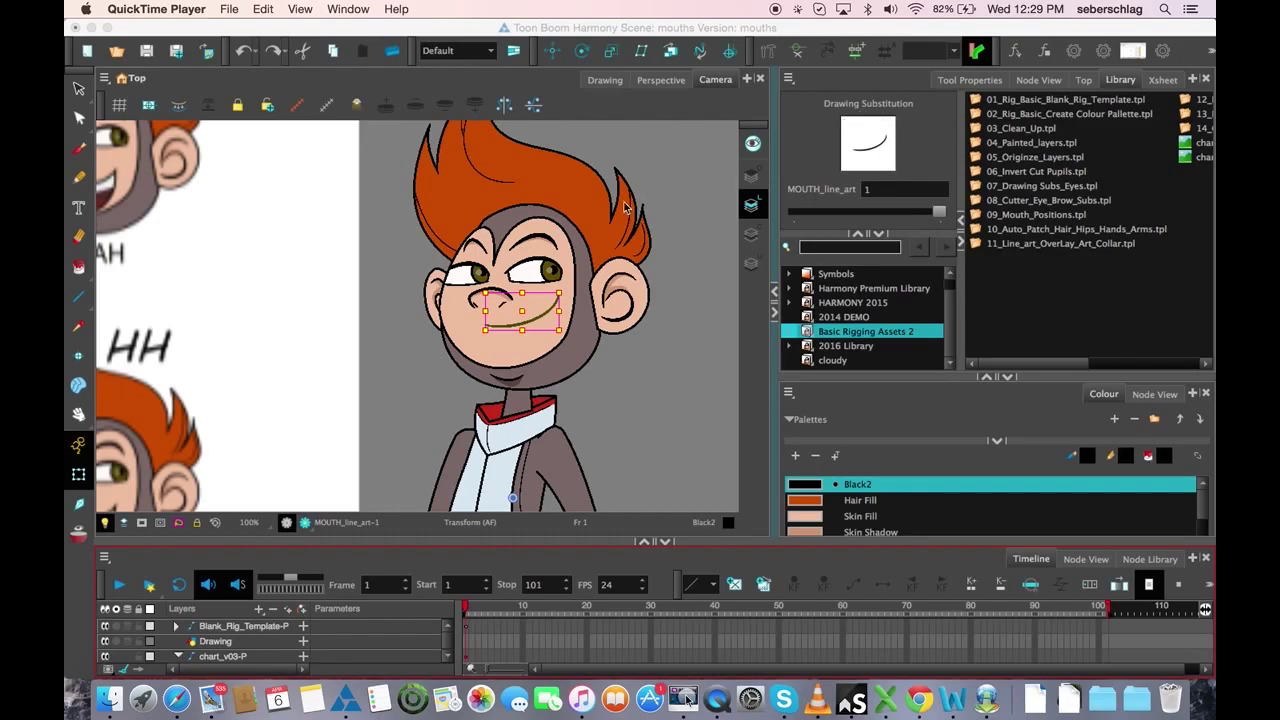
Examine the full mouth chart beside the character, comparing the eight head poses HA to HH
key(1)
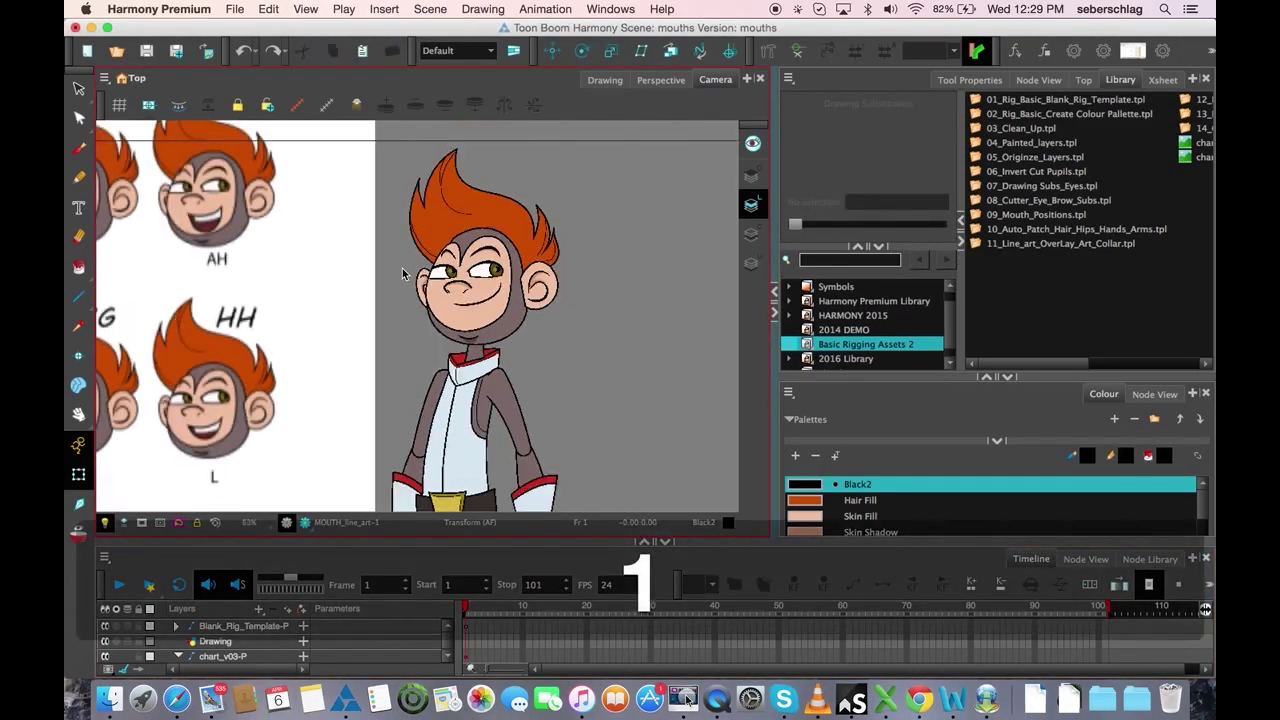
key(space)
drag(400, 268, 605, 237)
key(1)
key(space)
drag(264, 264, 298, 282)
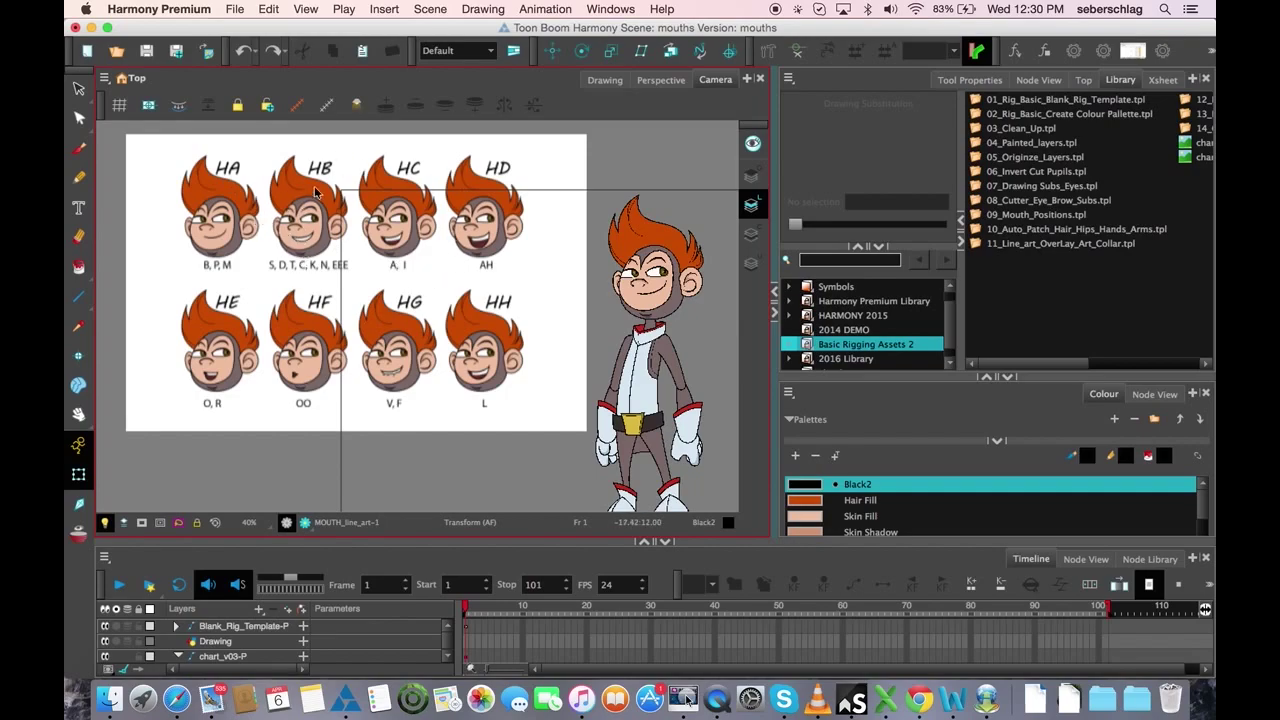
click(816, 188)
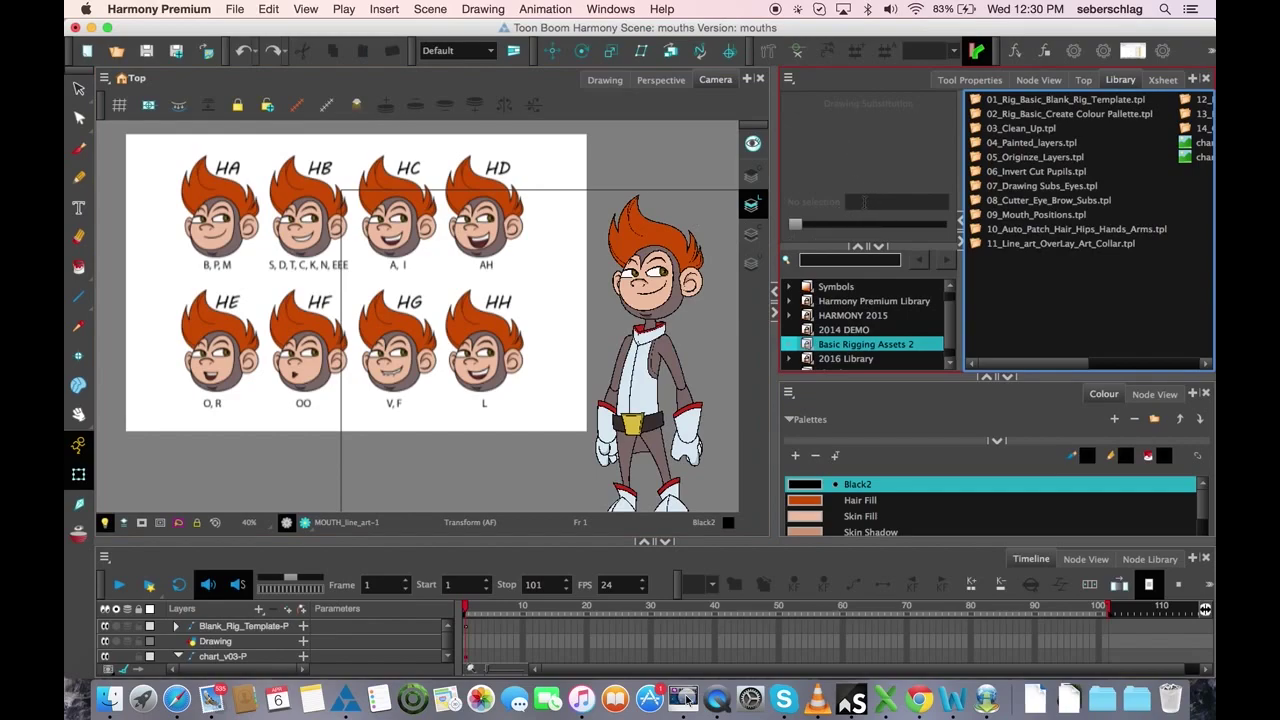
click(768, 168)
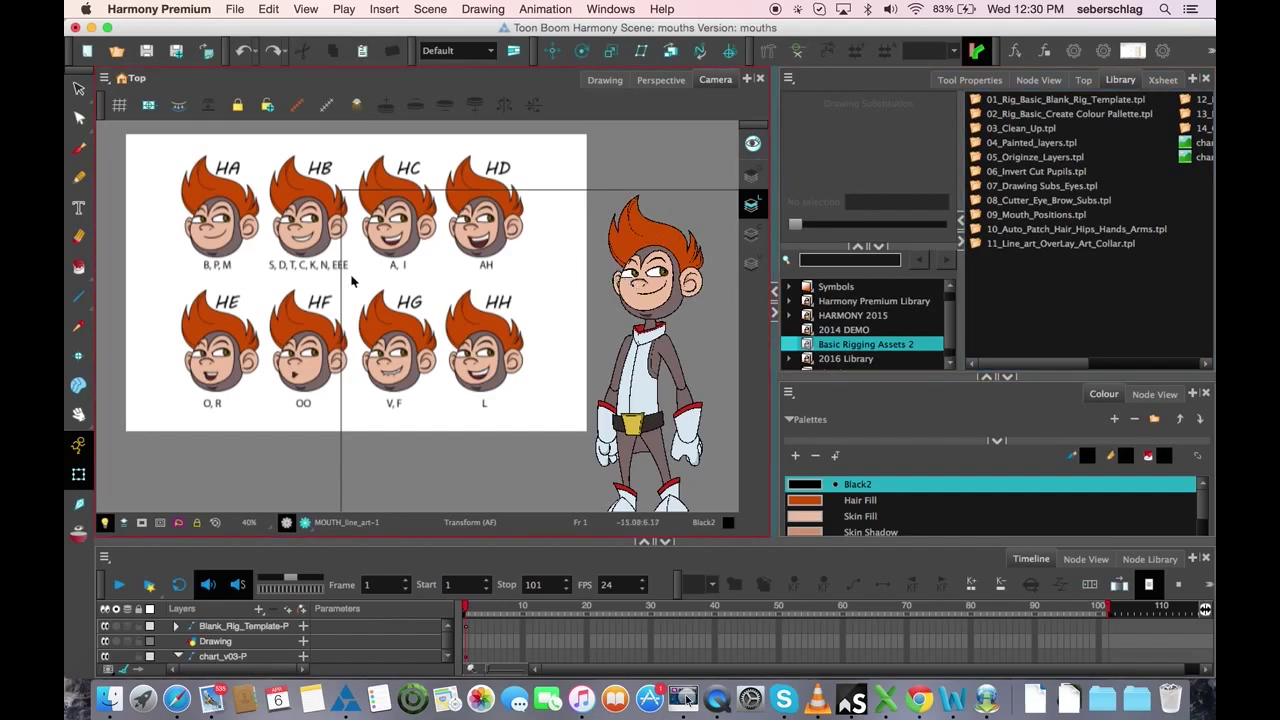
Inspect the chart's mouth shapes up close, from B, P, M through A, I and AH
key(2)
key(2)
key(2)
key(2)
drag(221, 211, 181, 239)
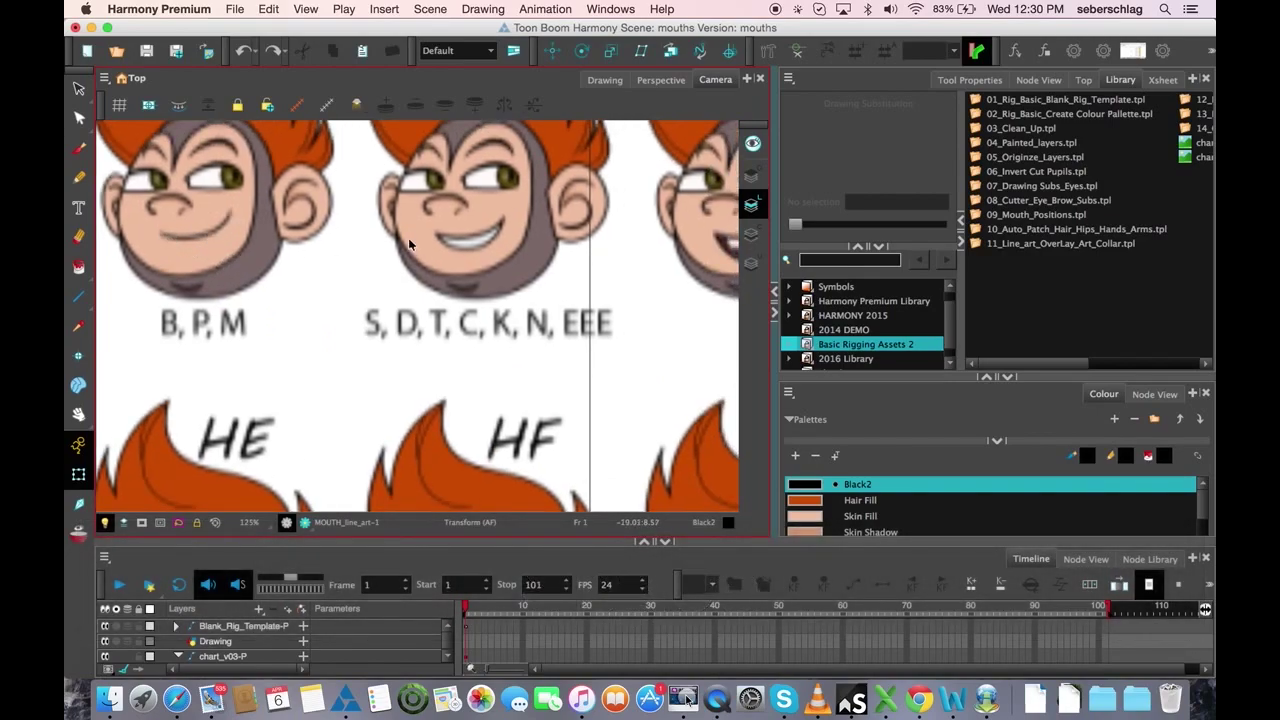
key(space)
mouse_move(585, 246)
mouse_down()
mouse_move(400, 251)
mouse_move(487, 258)
mouse_up()
key(space)
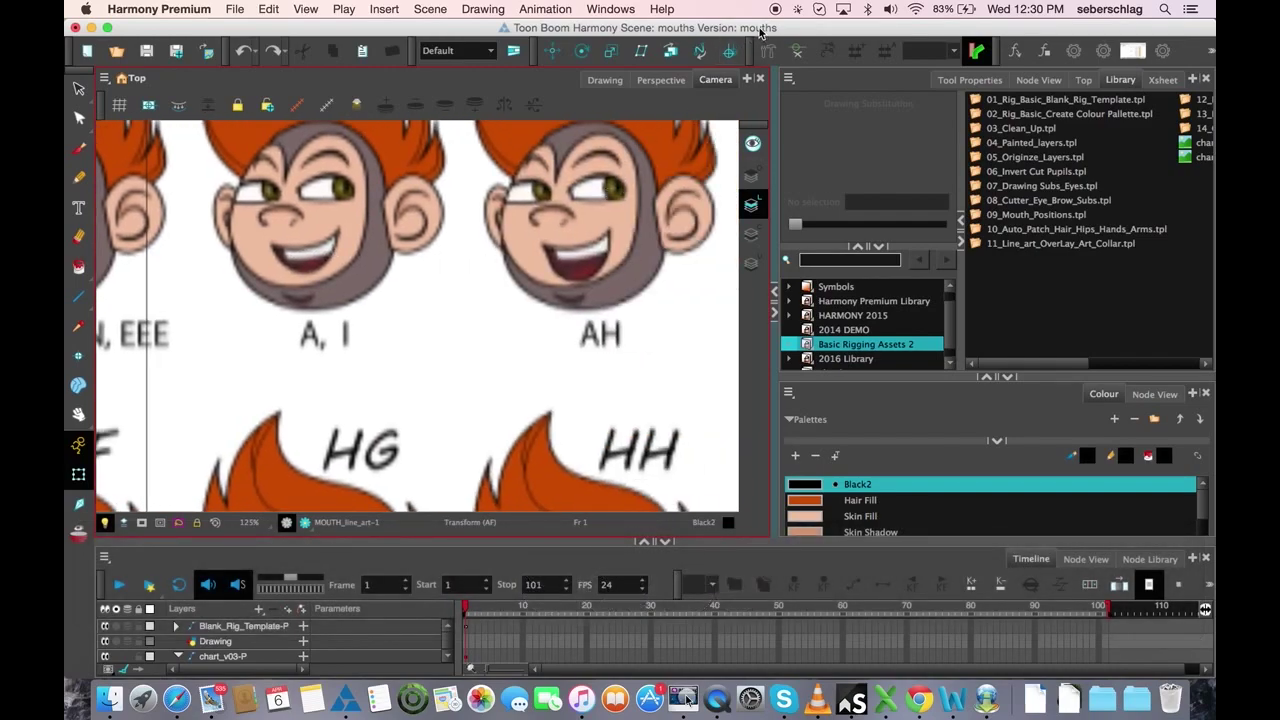
key(1)
key(1)
key(space)
drag(635, 185, 435, 225)
drag(567, 245, 438, 194)
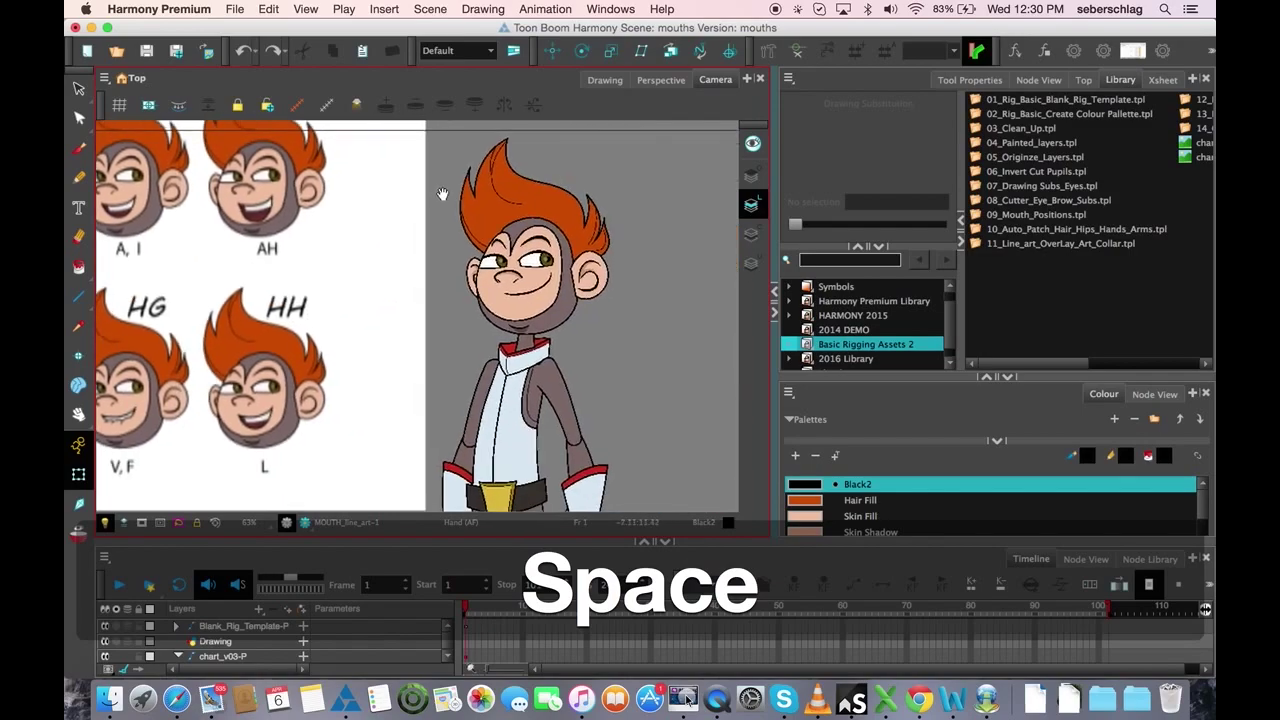
Select the character's mouth line, enlarge the timeline and locate the MOUTH_line_art layer in it
key(2)
key(2)
key(2)
key(2)
key(space)
drag(636, 338, 549, 294)
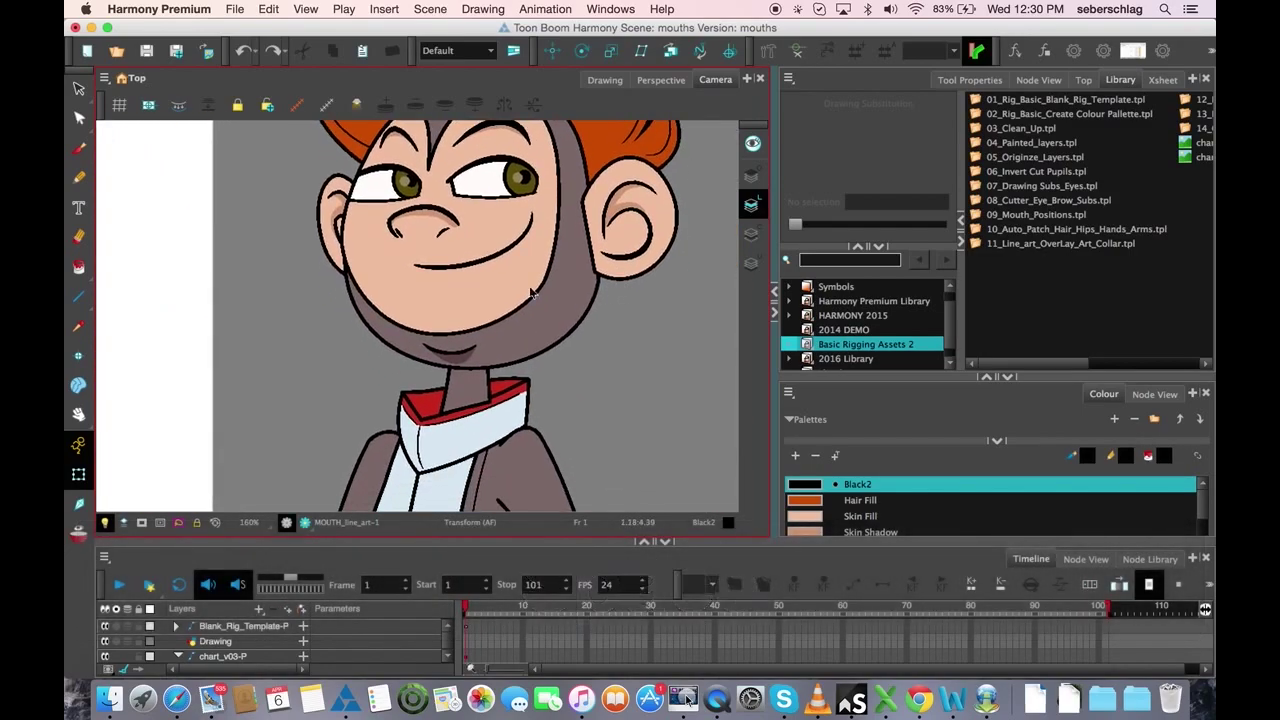
click(496, 258)
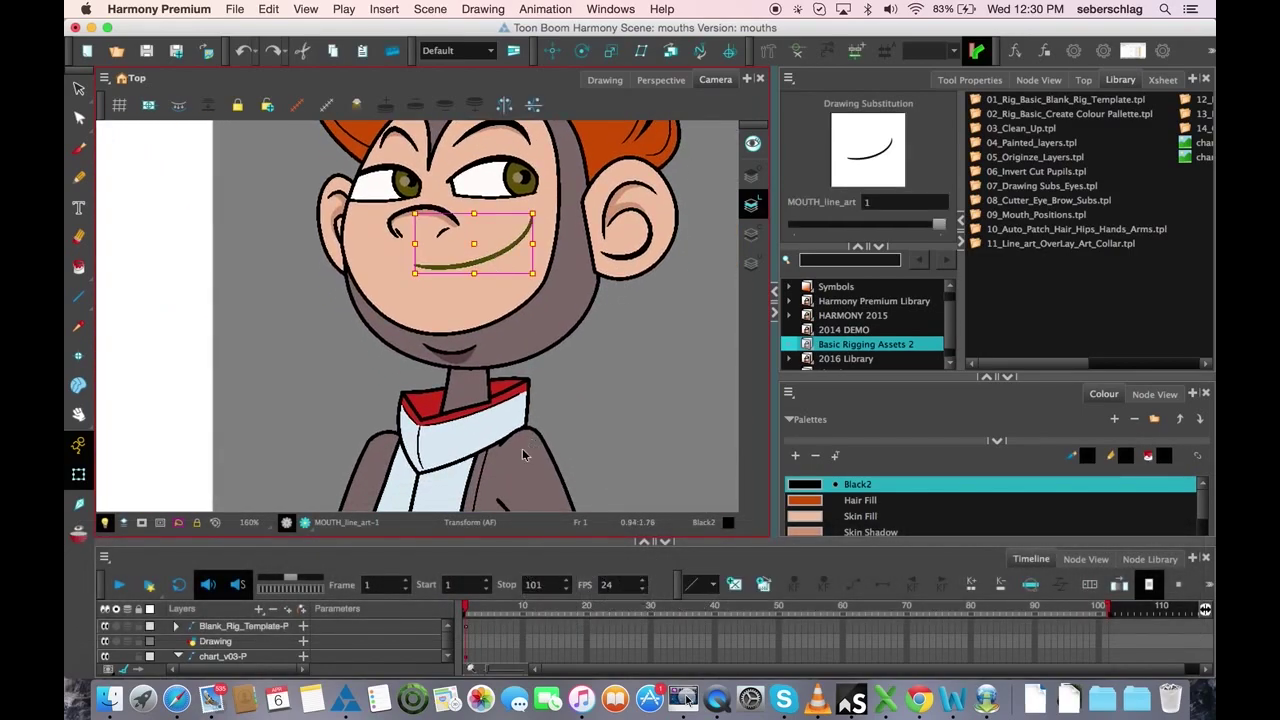
drag(448, 543, 448, 469)
key(o)
key(9)
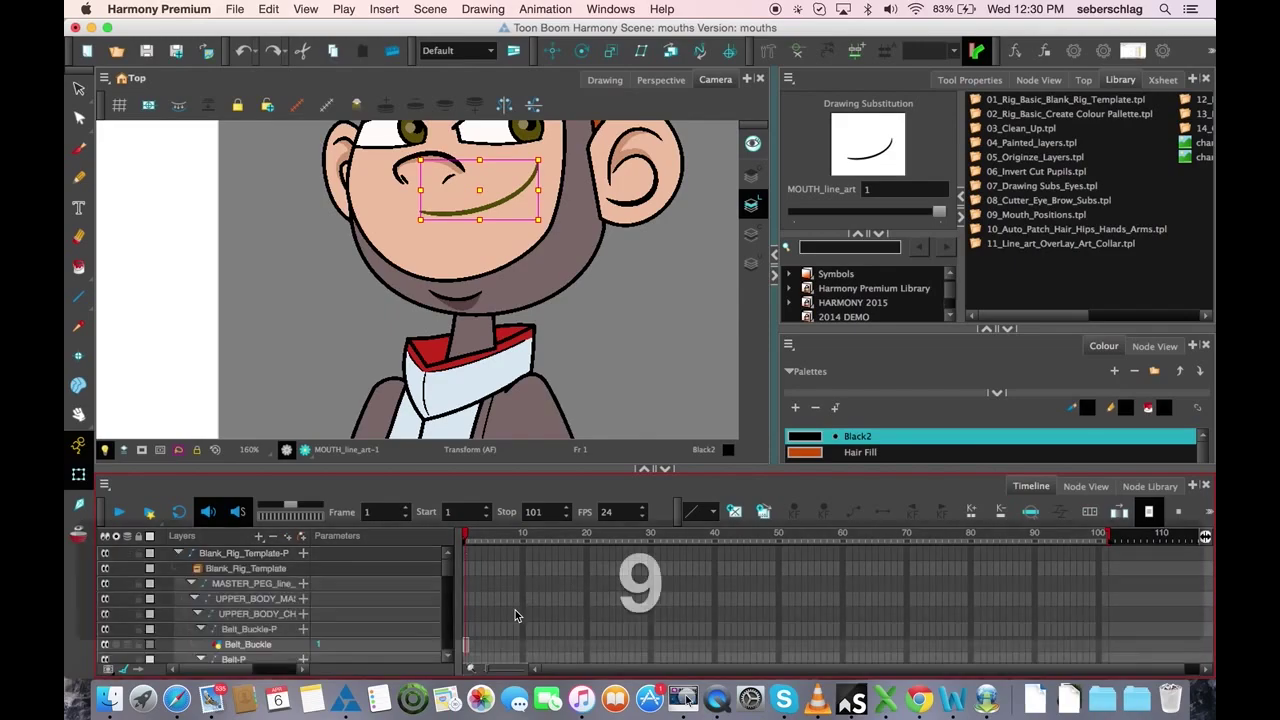
key(o)
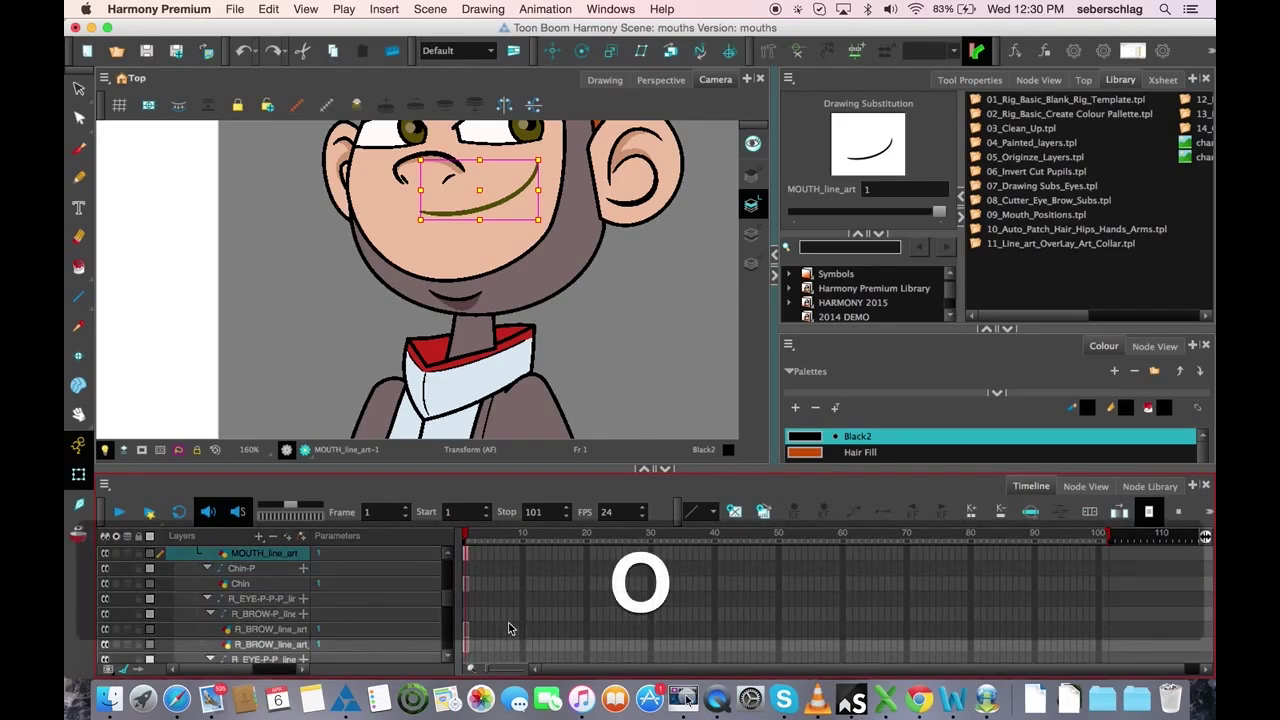
Duplicate the mouth drawing on frame 1 until MOUTH_line_art has drawings 1 to 4, and set frame 1 back to drawing 1
click(472, 560)
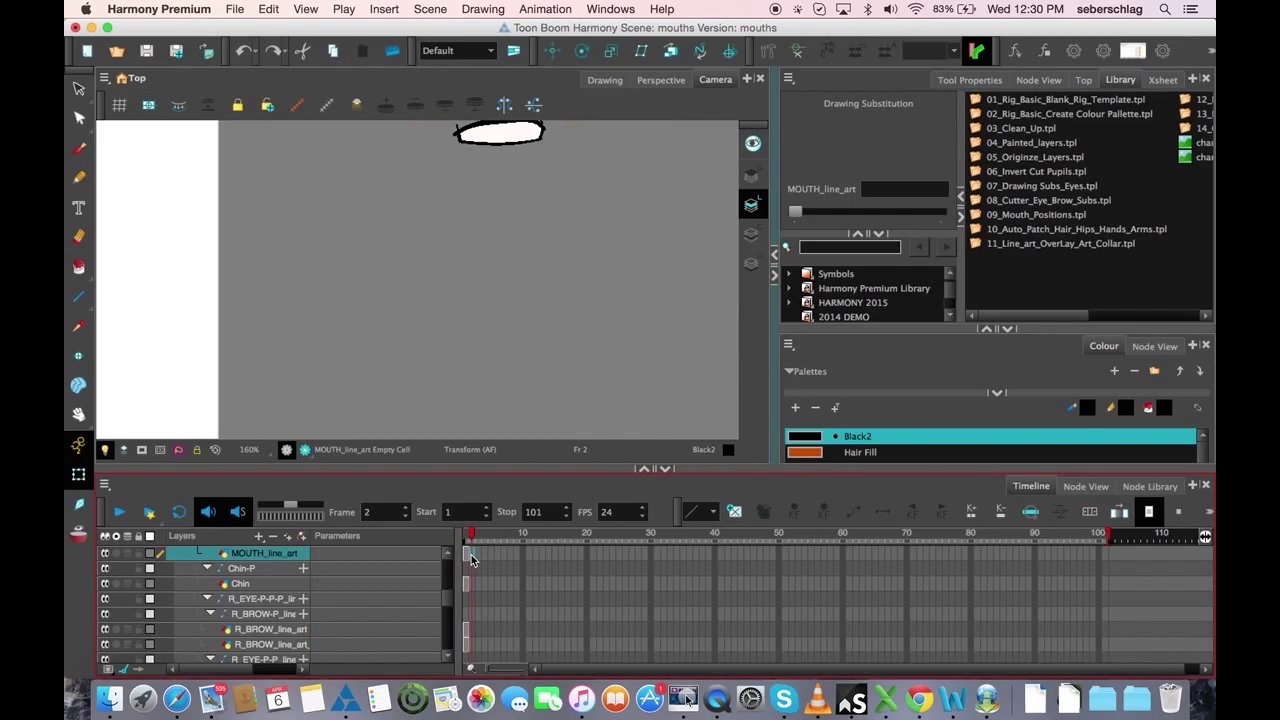
click(466, 558)
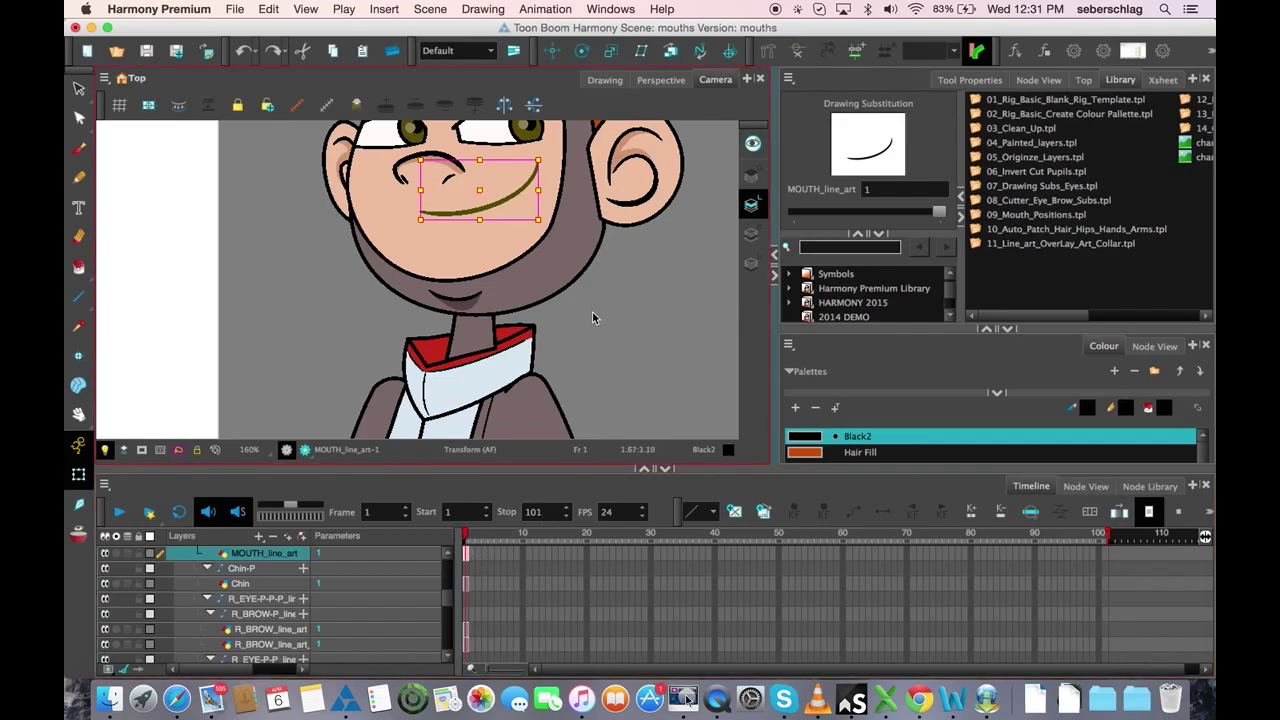
drag(597, 312, 600, 368)
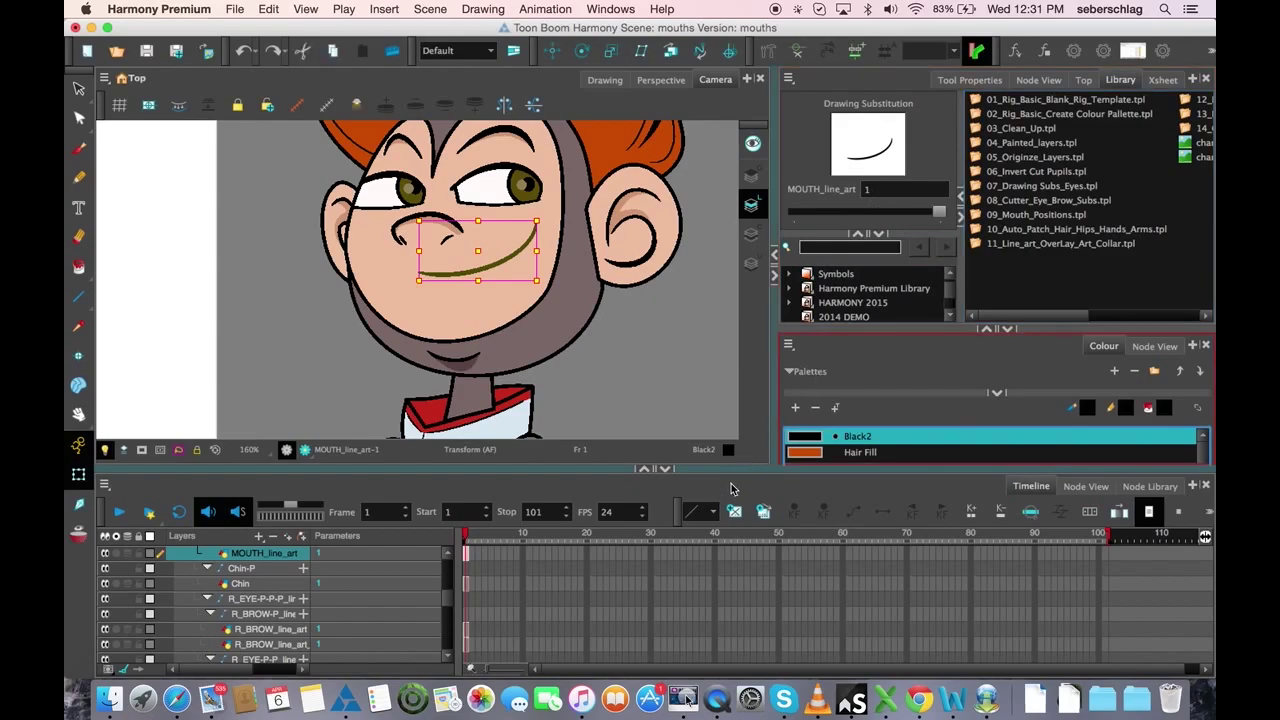
click(764, 513)
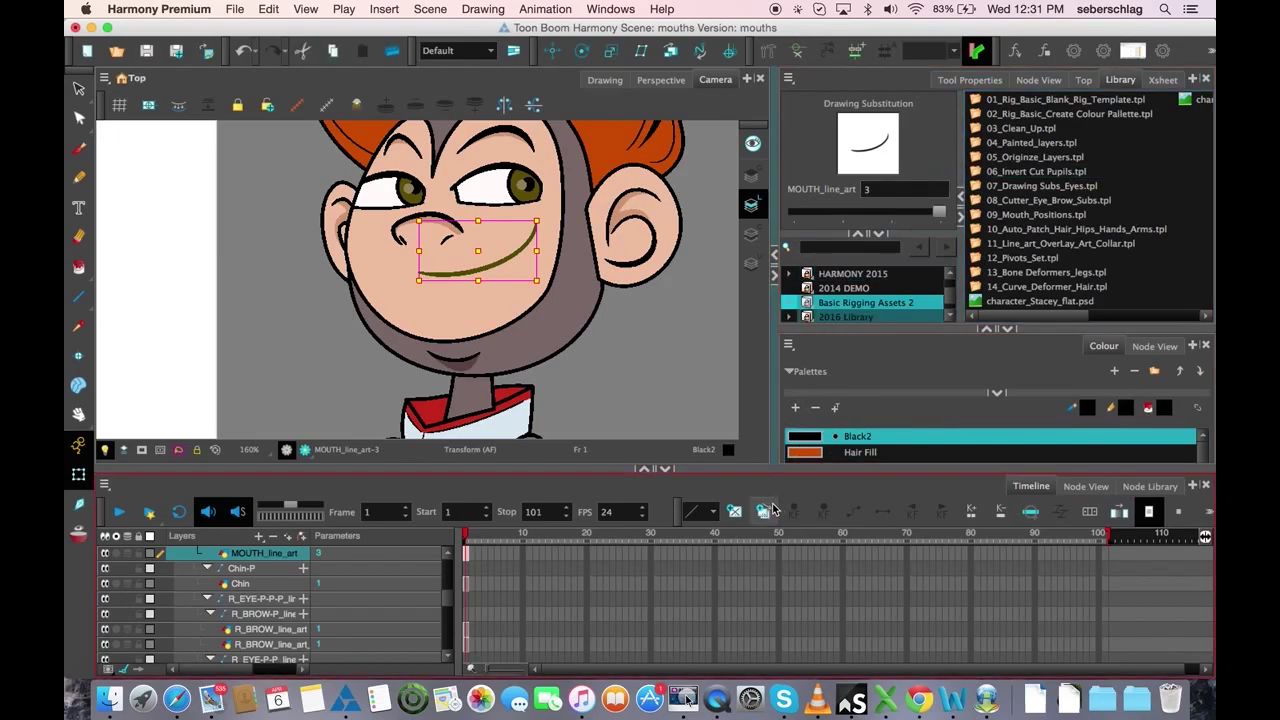
click(764, 512)
drag(940, 213, 838, 222)
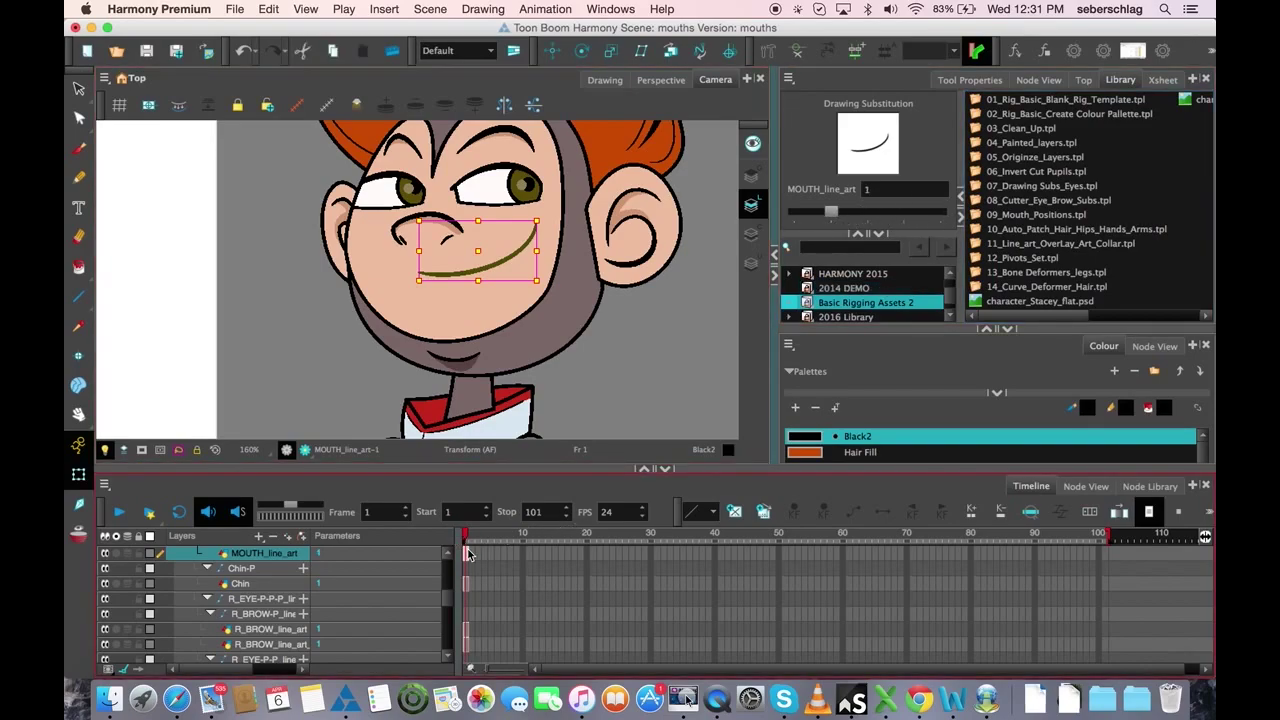
Expose mouth drawings on frames 2 to 4 of MOUTH_line_art, using drawing 3 on frame 3 and drawing 4 on frame 4
click(471, 553)
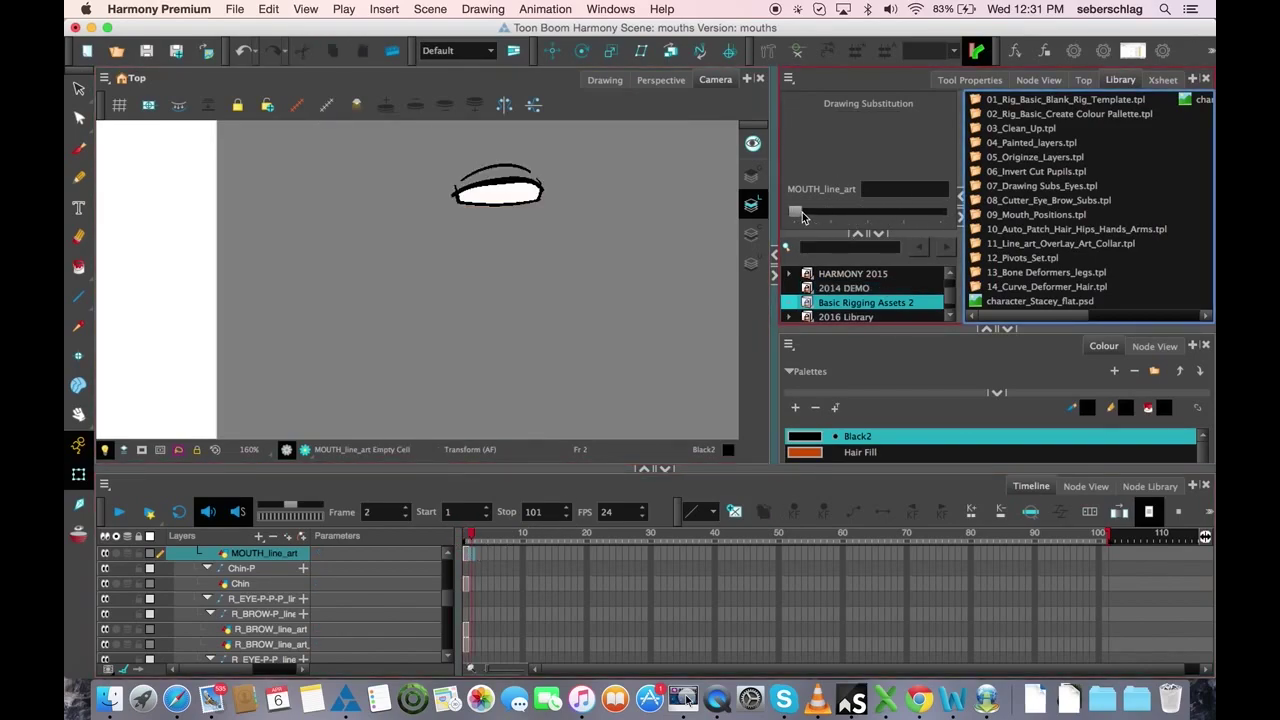
drag(803, 217, 831, 213)
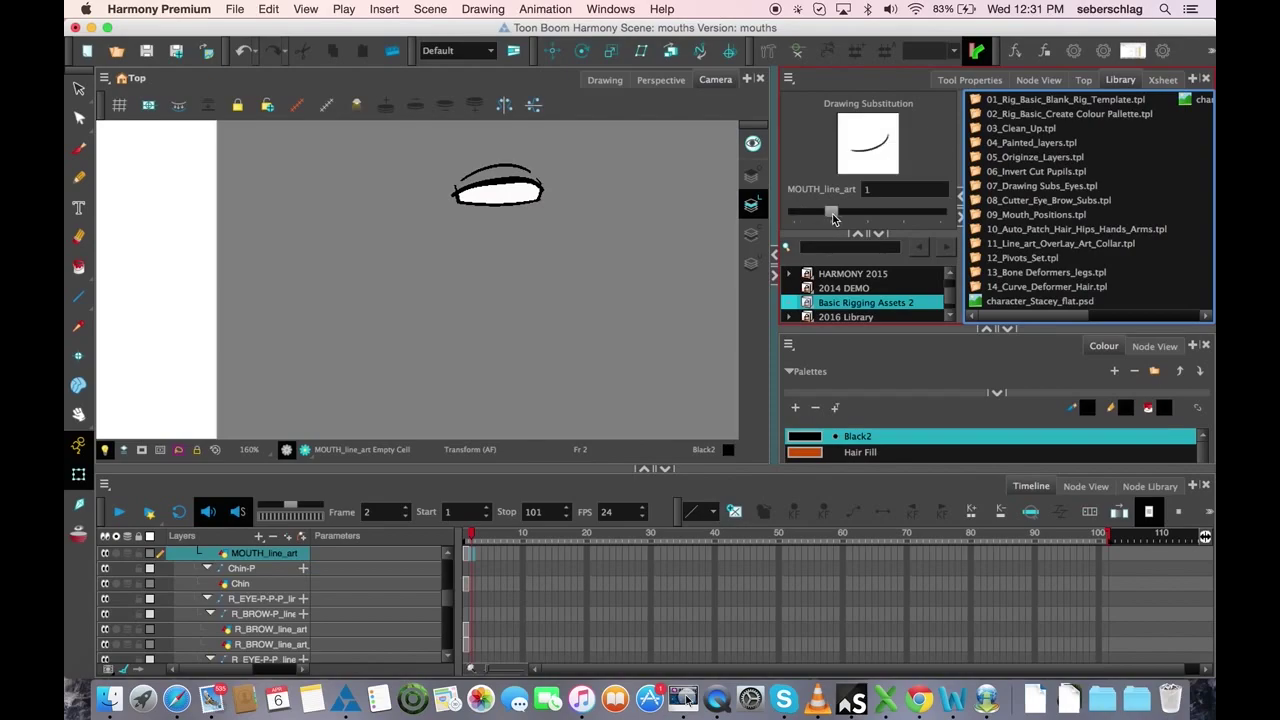
click(478, 555)
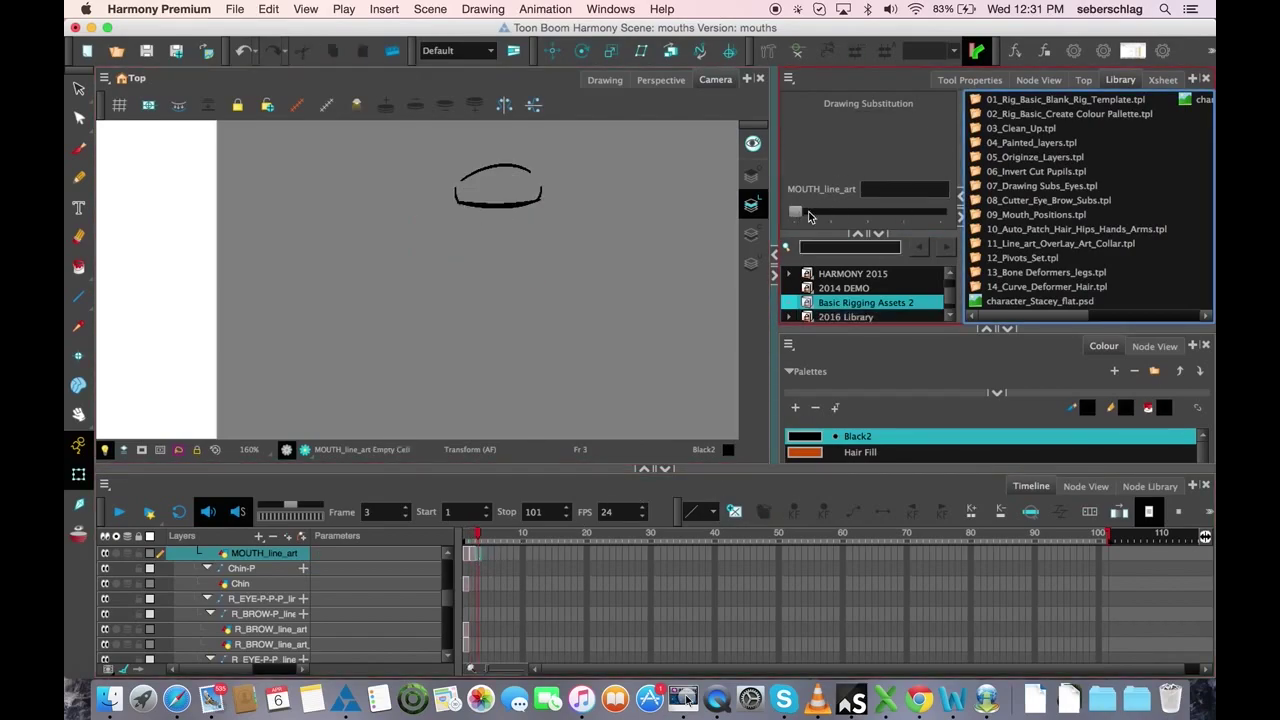
drag(806, 217, 900, 212)
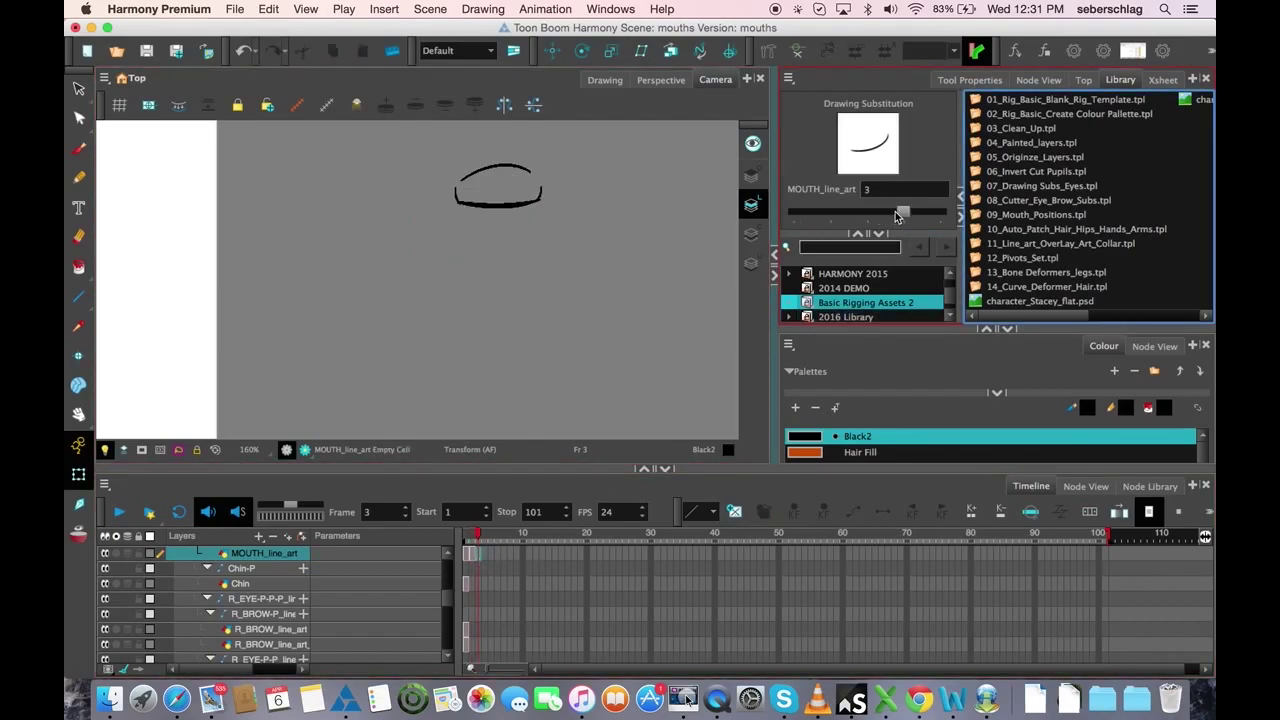
click(487, 555)
drag(796, 216, 934, 221)
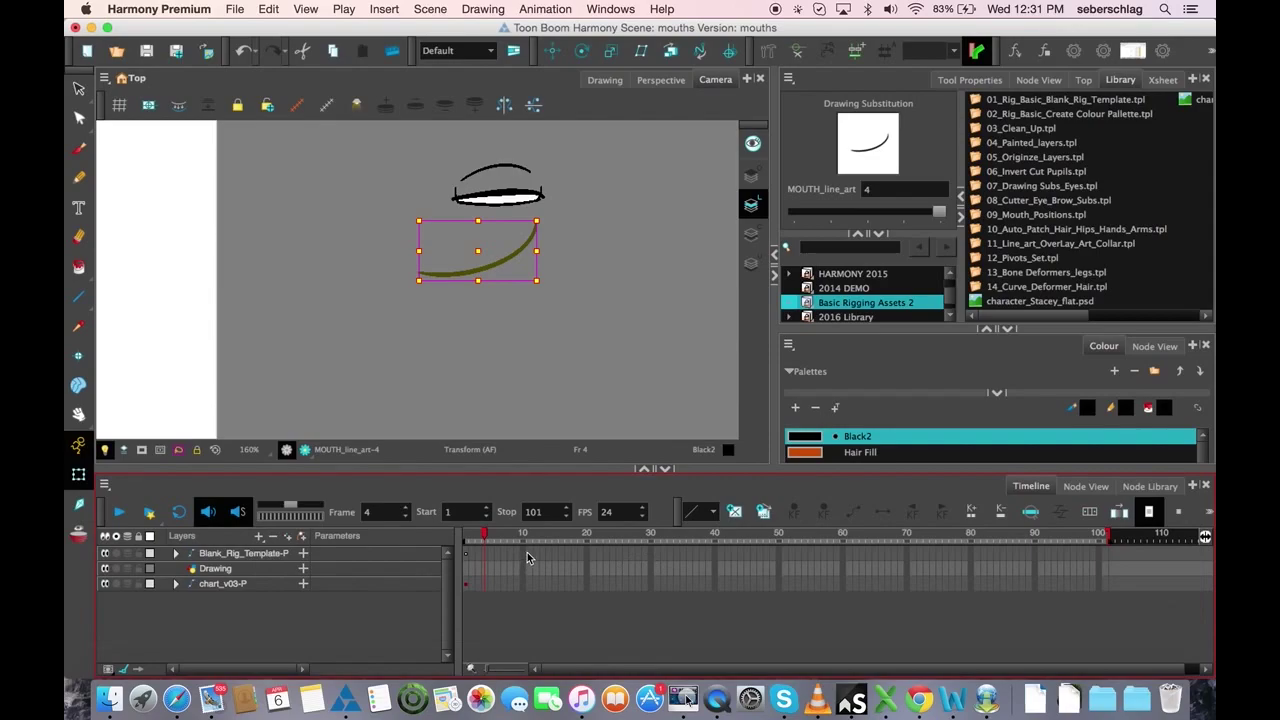
Extend the exposure of the whole Blank_Rig_Template-P rig in the timeline
click(592, 550)
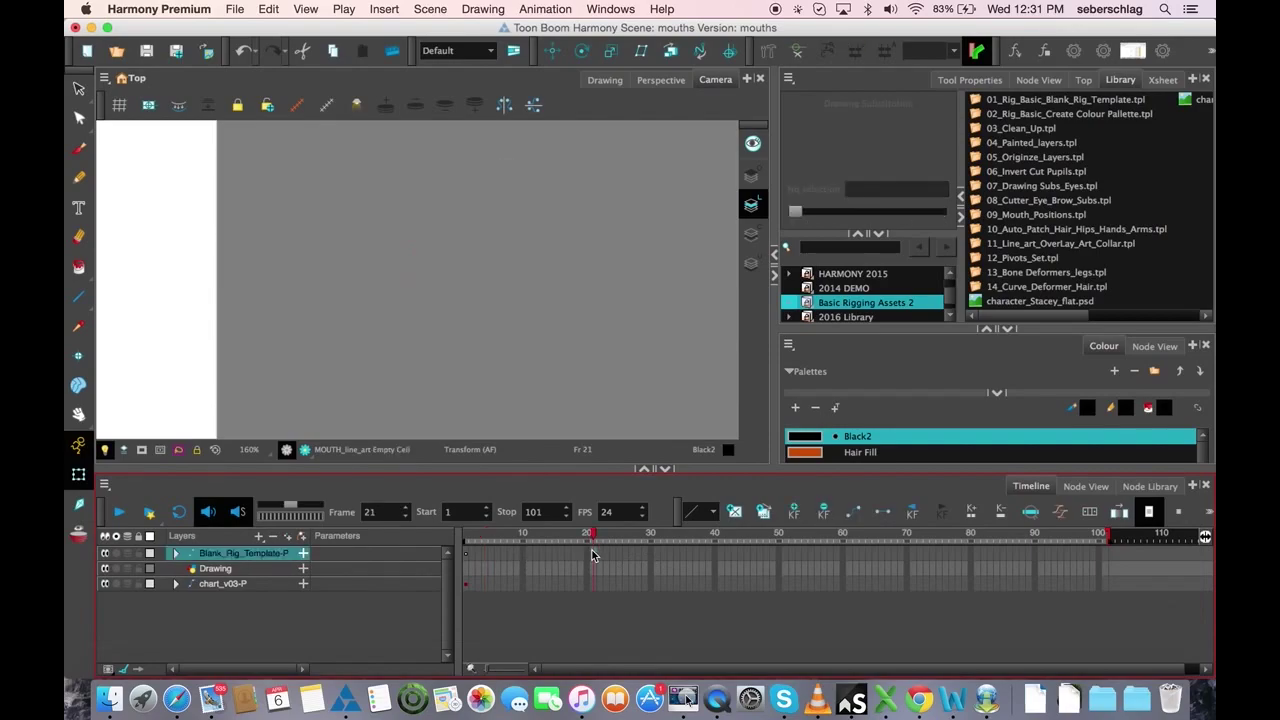
right_click(592, 550)
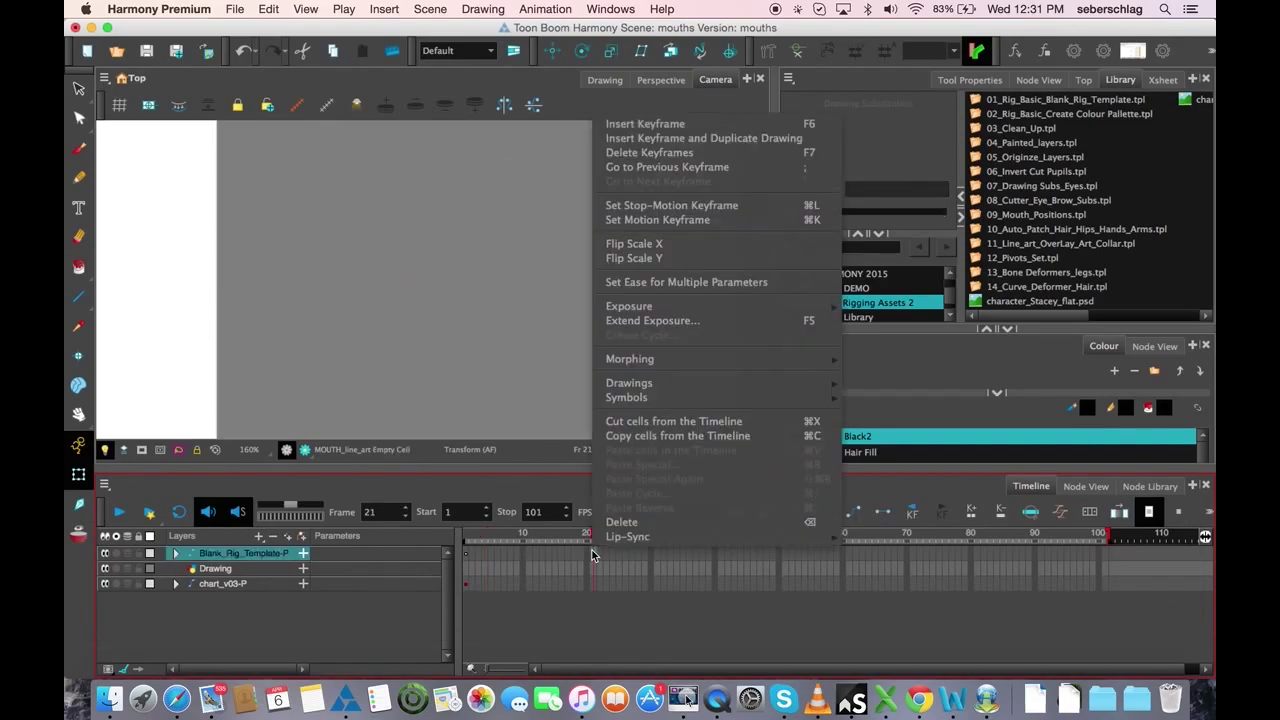
click(715, 322)
click(680, 392)
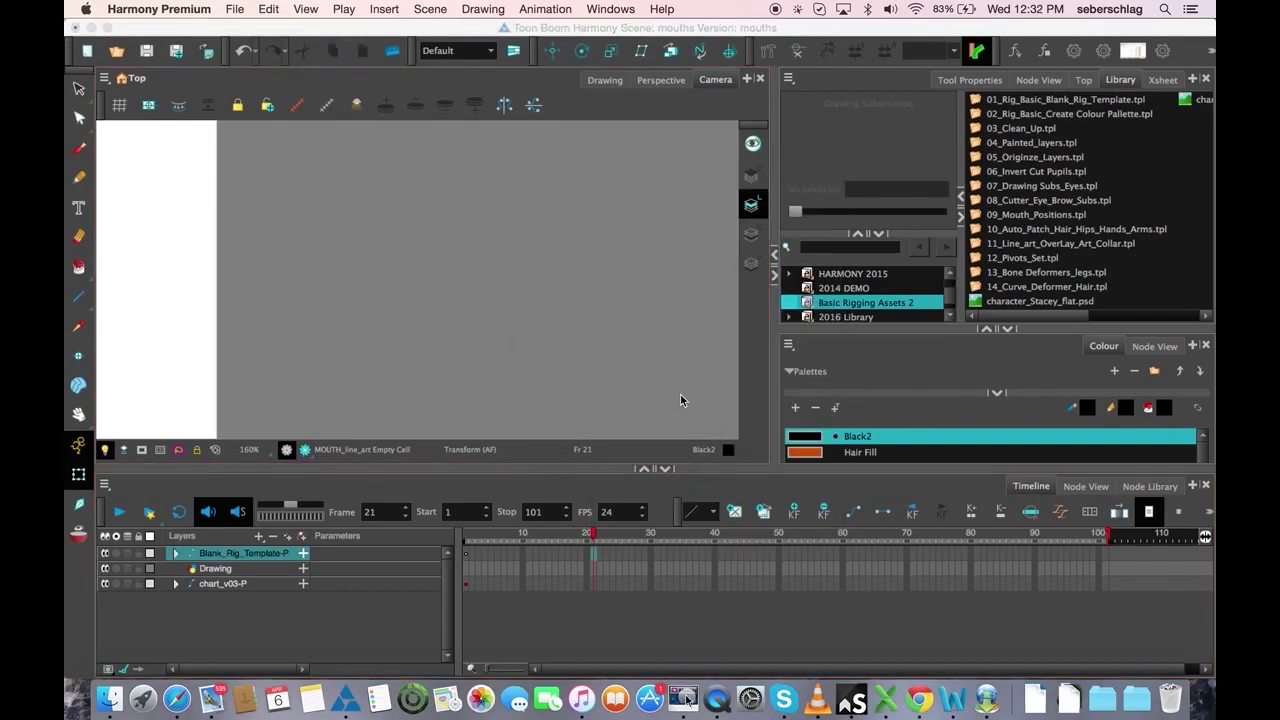
Select the mouth line art on frame 1 and go to frame 4 with it still selected
drag(522, 535, 465, 540)
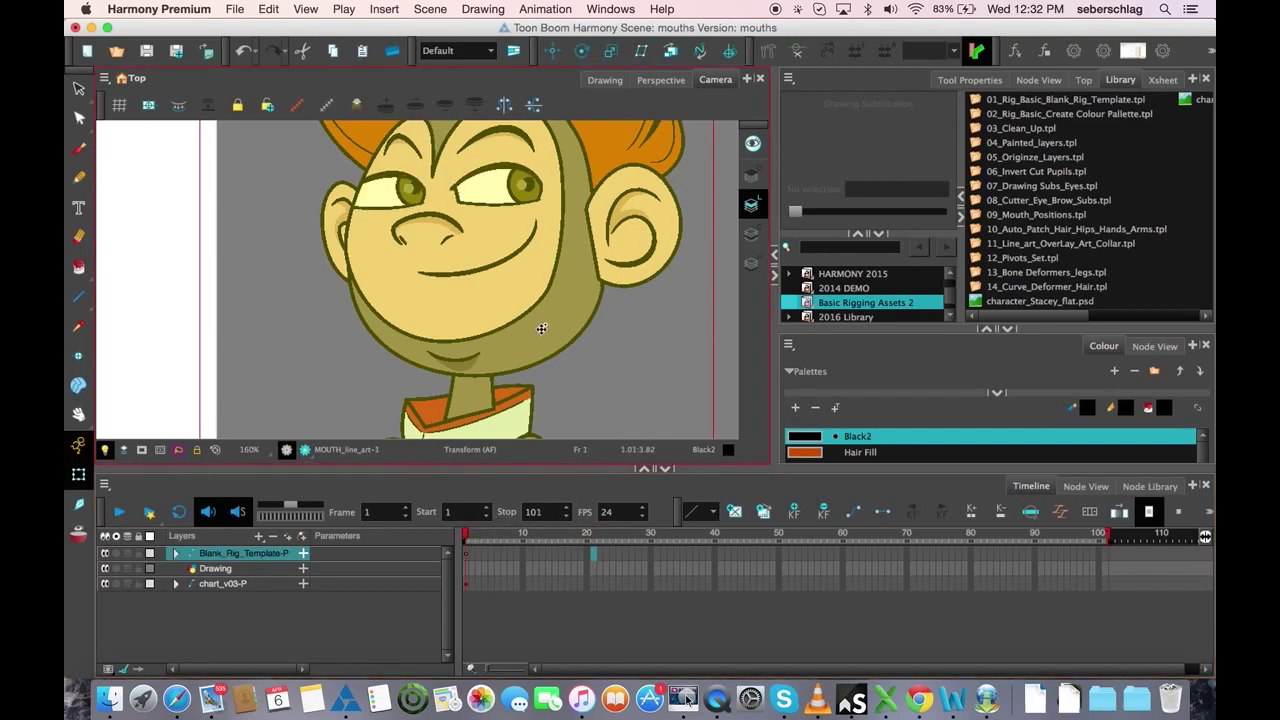
click(503, 267)
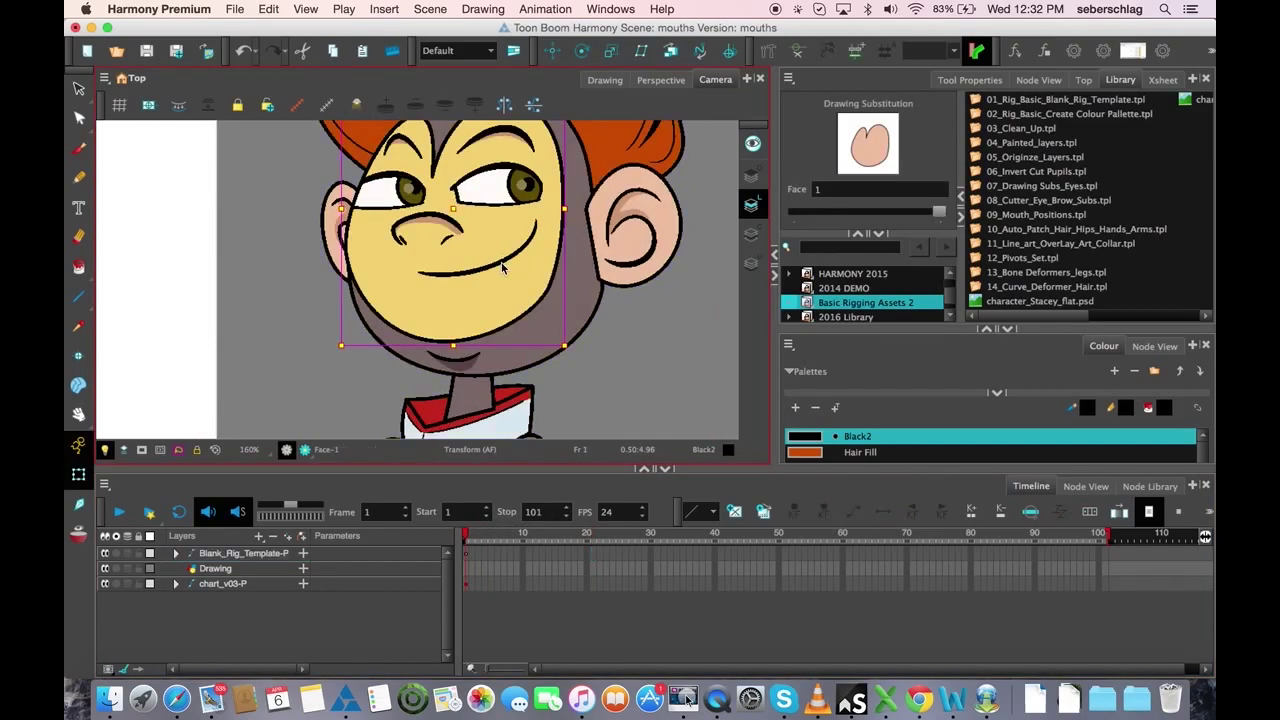
click(503, 267)
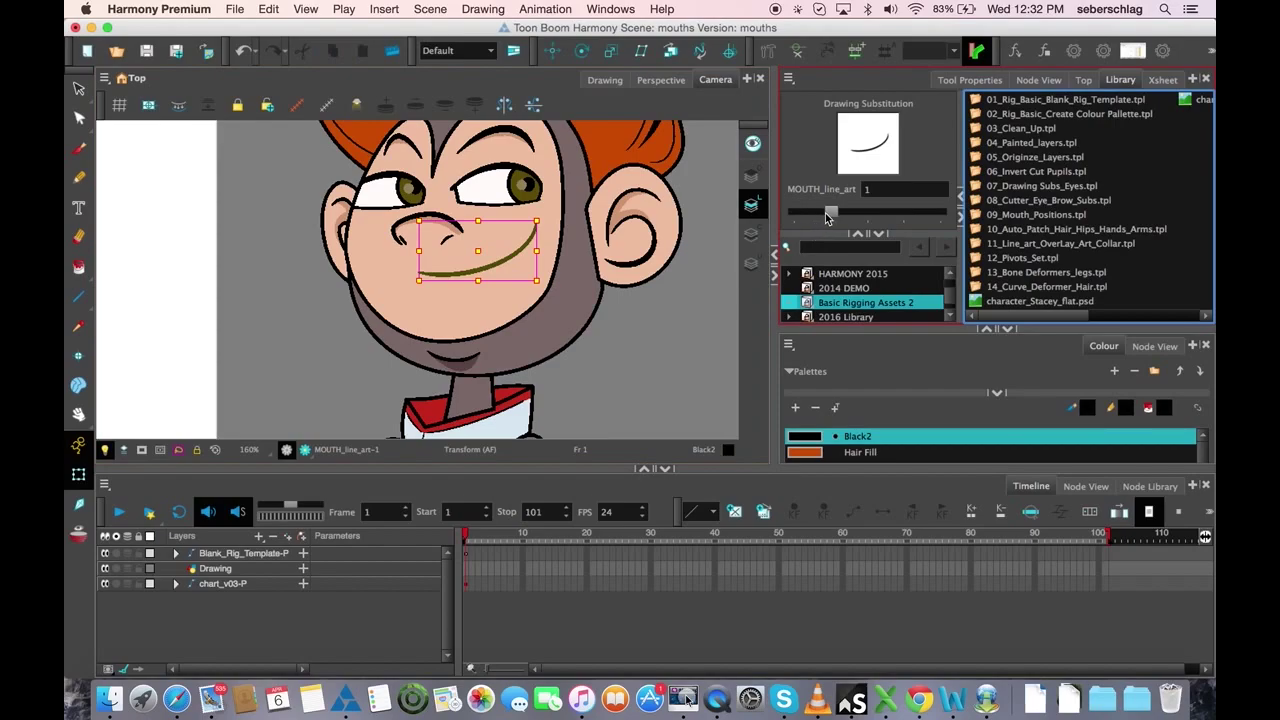
drag(469, 537, 484, 537)
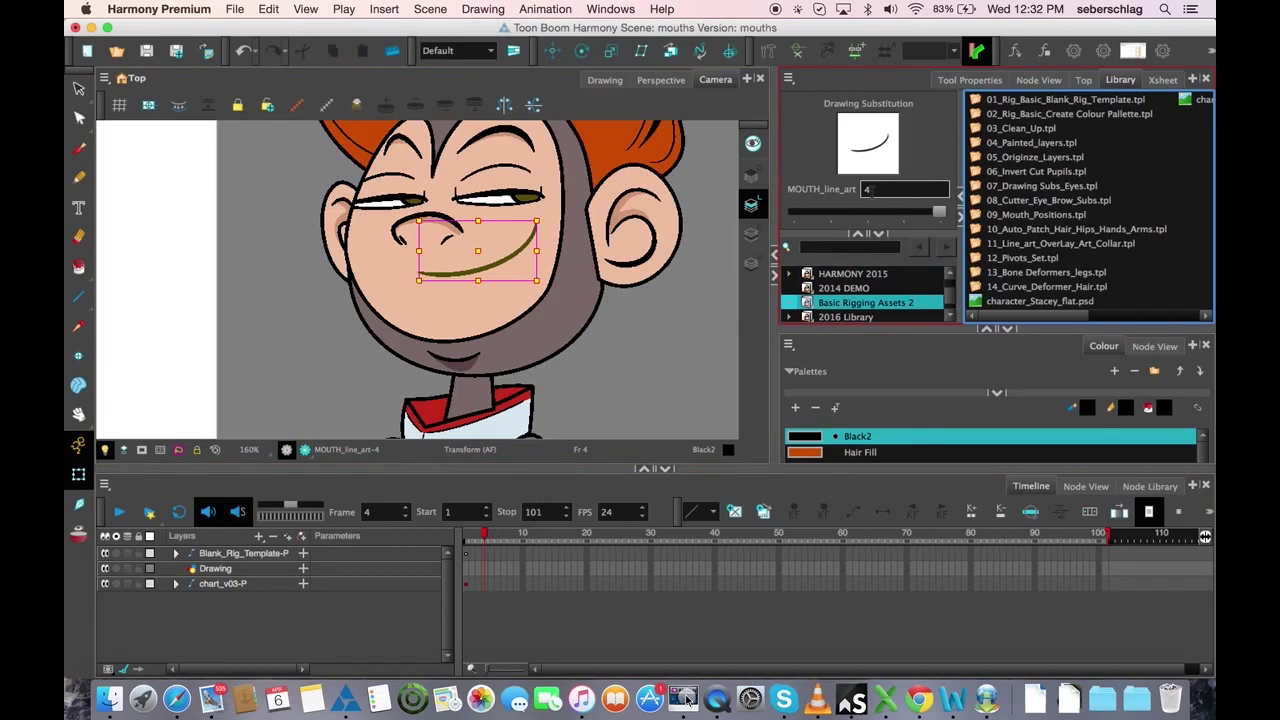
Start a polyline at the raised end of the smile in the Drawing view, with the light table turned on
drag(79, 296, 121, 341)
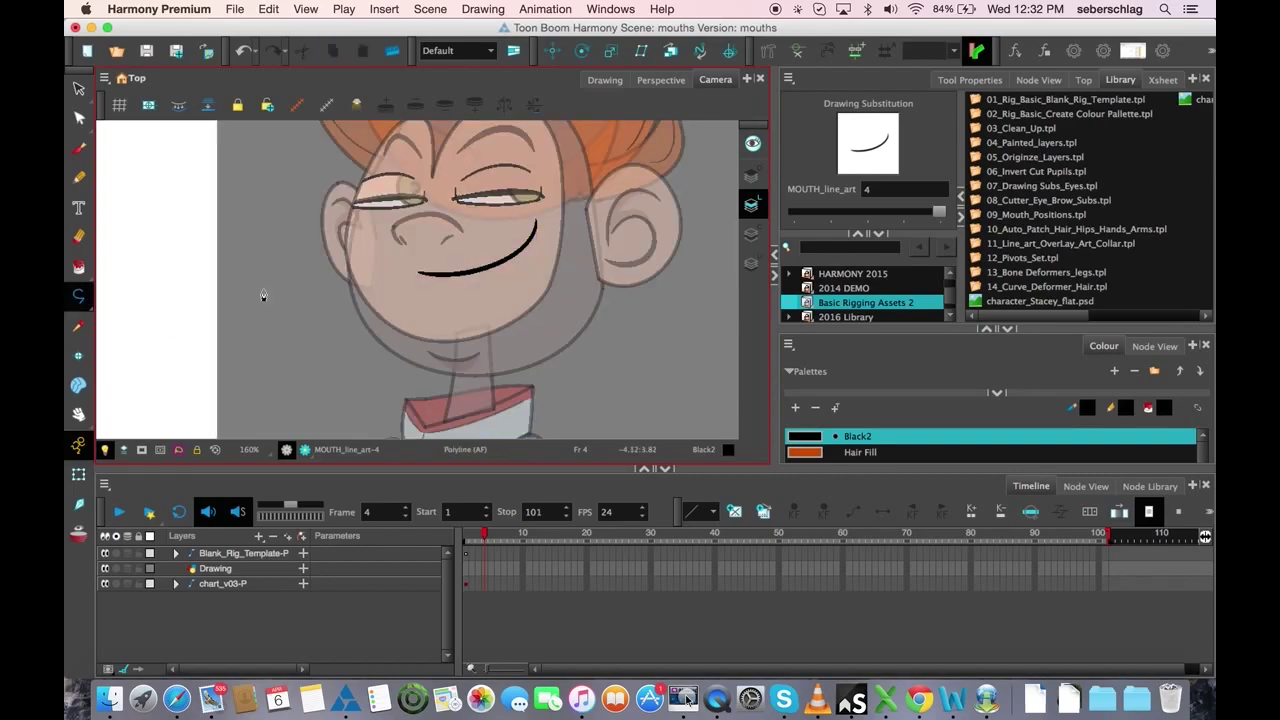
click(604, 80)
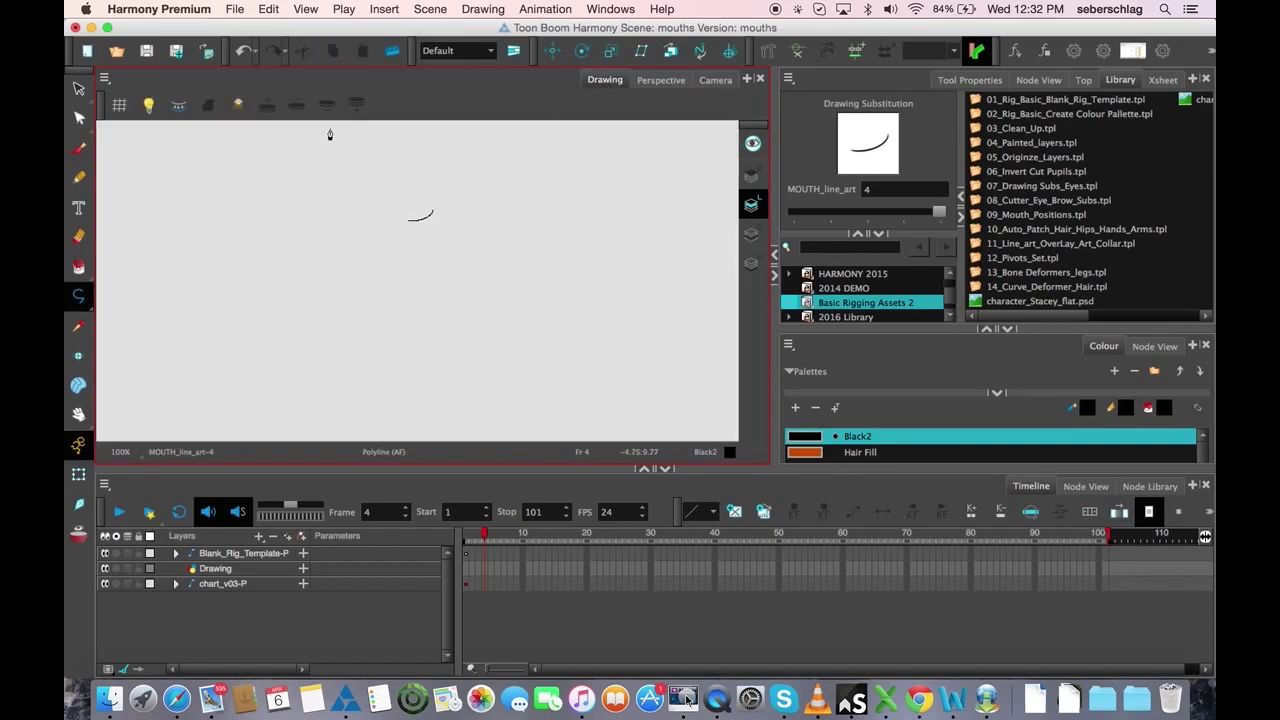
click(149, 106)
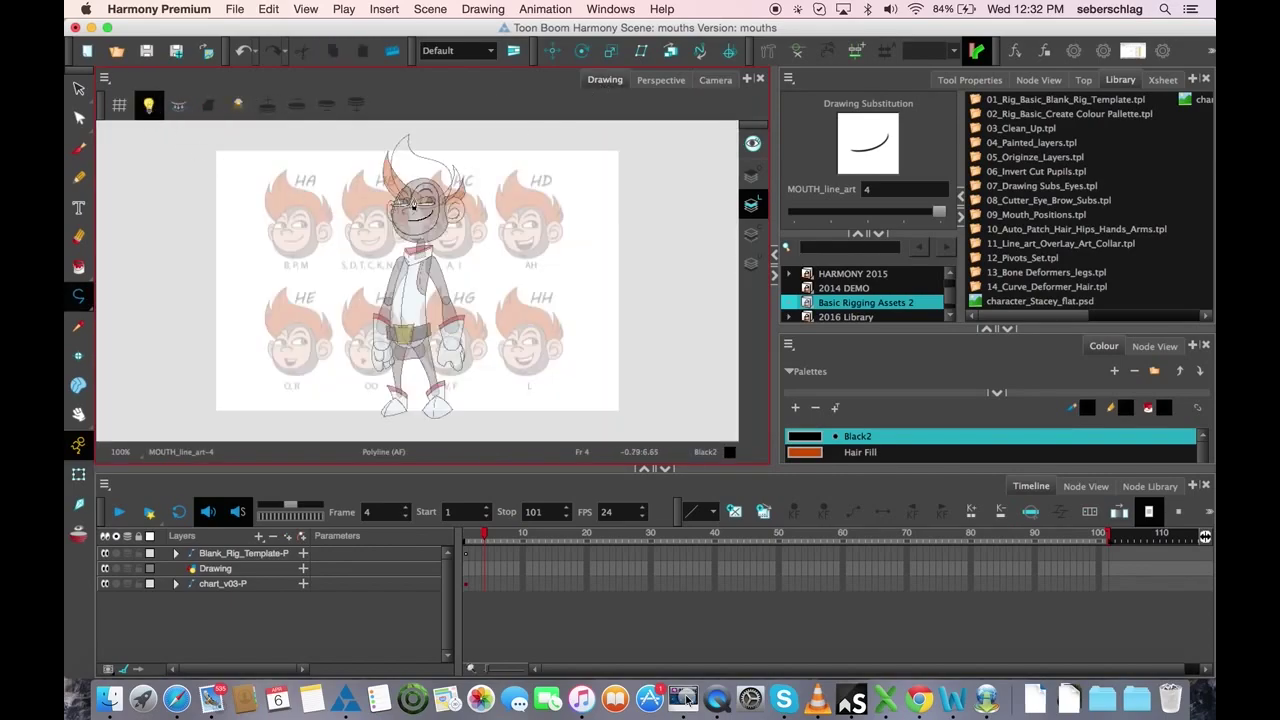
scroll(448, 238, up, 2)
drag(448, 238, 456, 218)
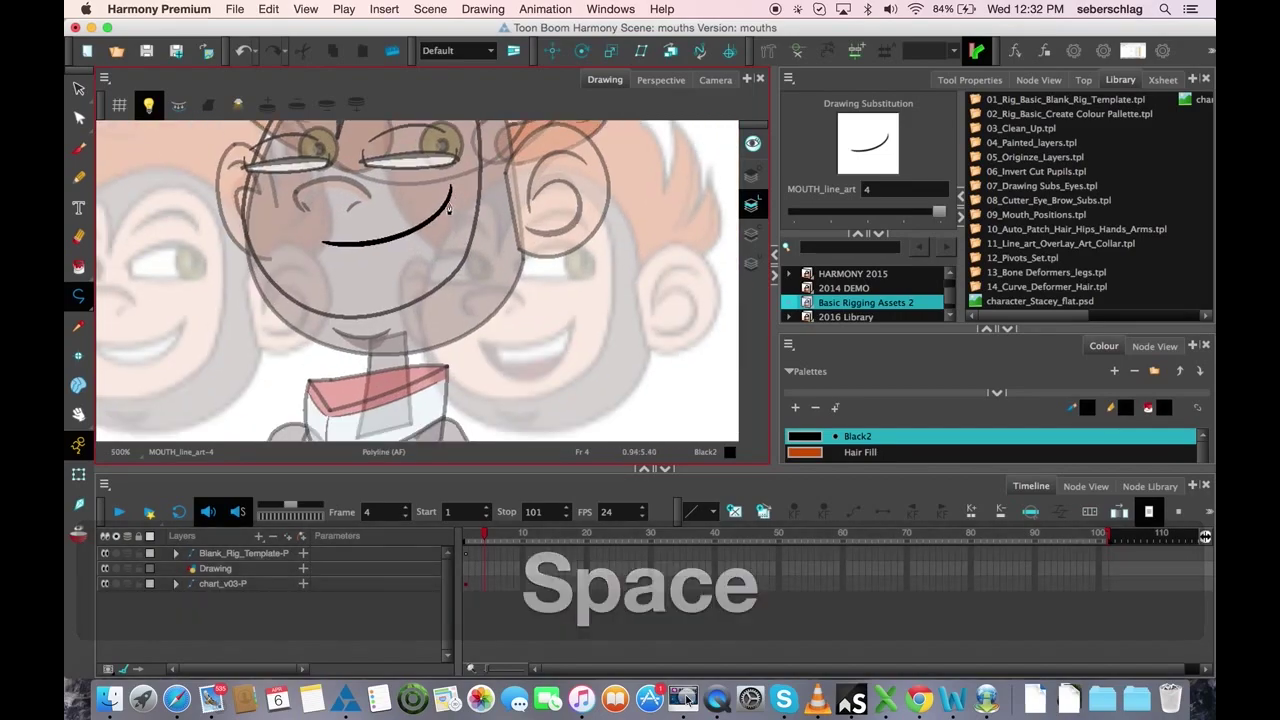
key(2)
click(452, 180)
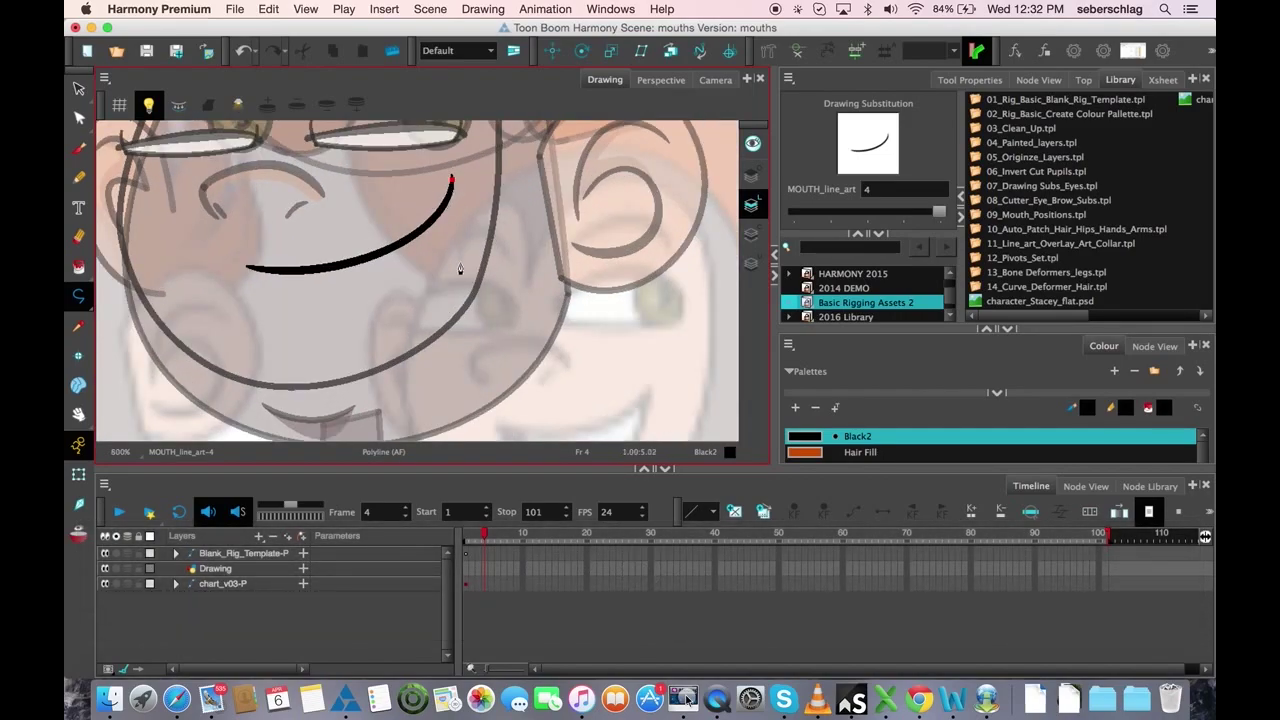
key(super)
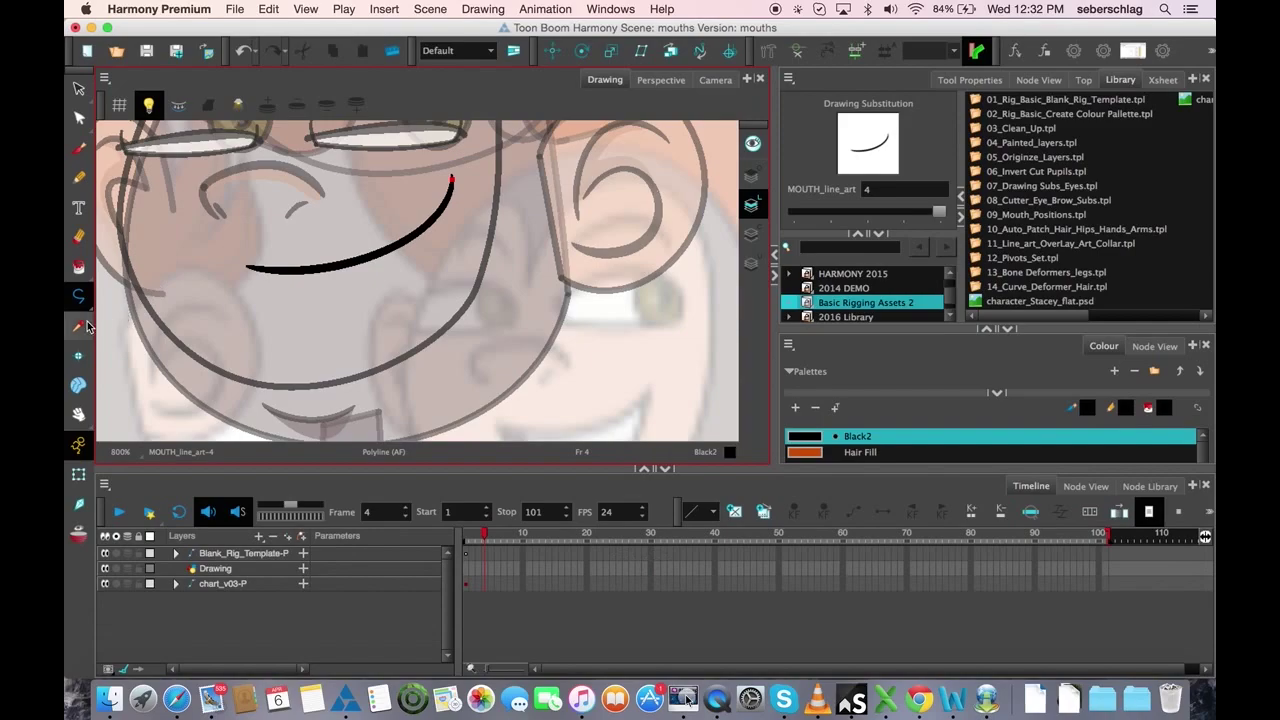
Show the Polyline tool's properties, draw a short test line beneath the smile to compare thickness, and undo it
click(79, 328)
key(2)
key(2)
key(2)
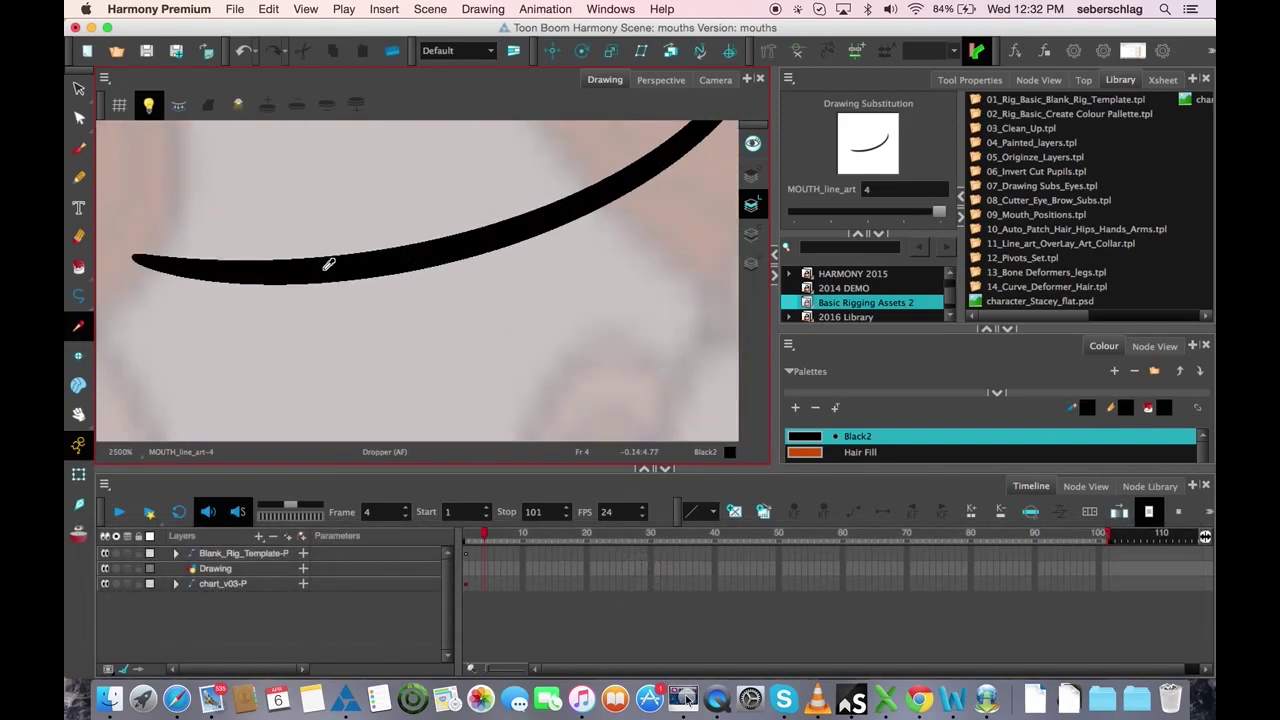
click(971, 82)
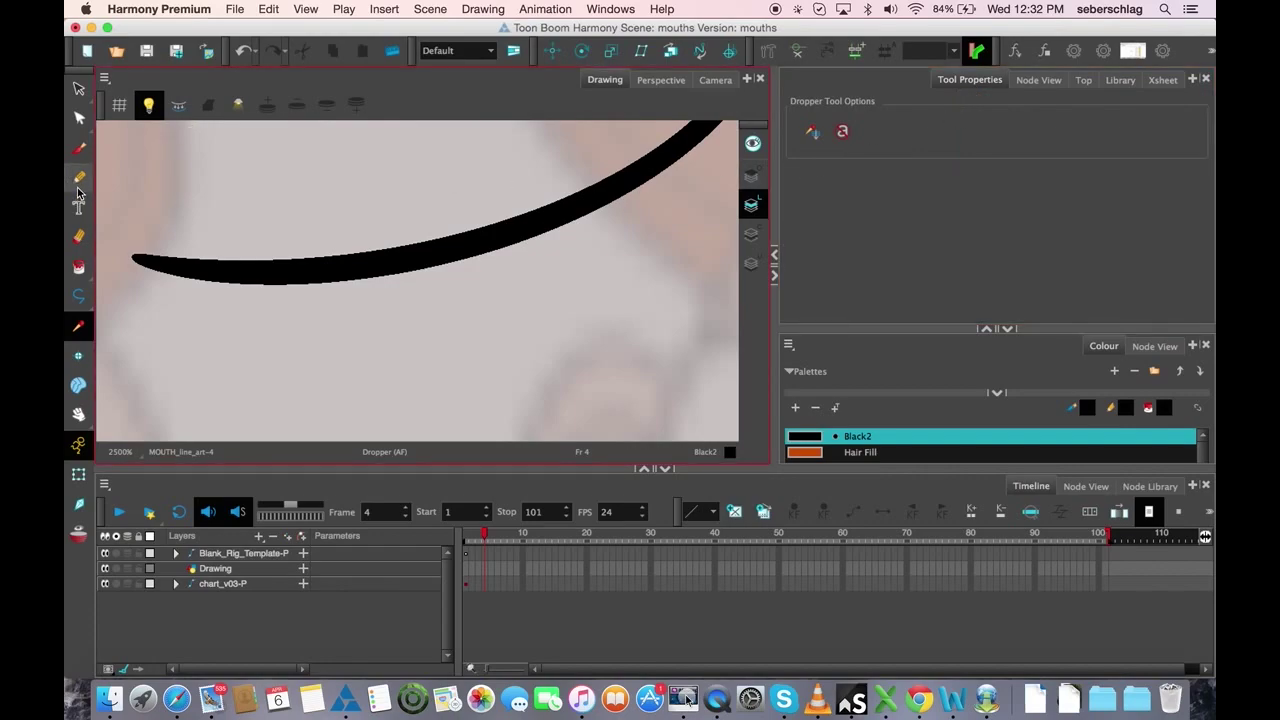
click(79, 296)
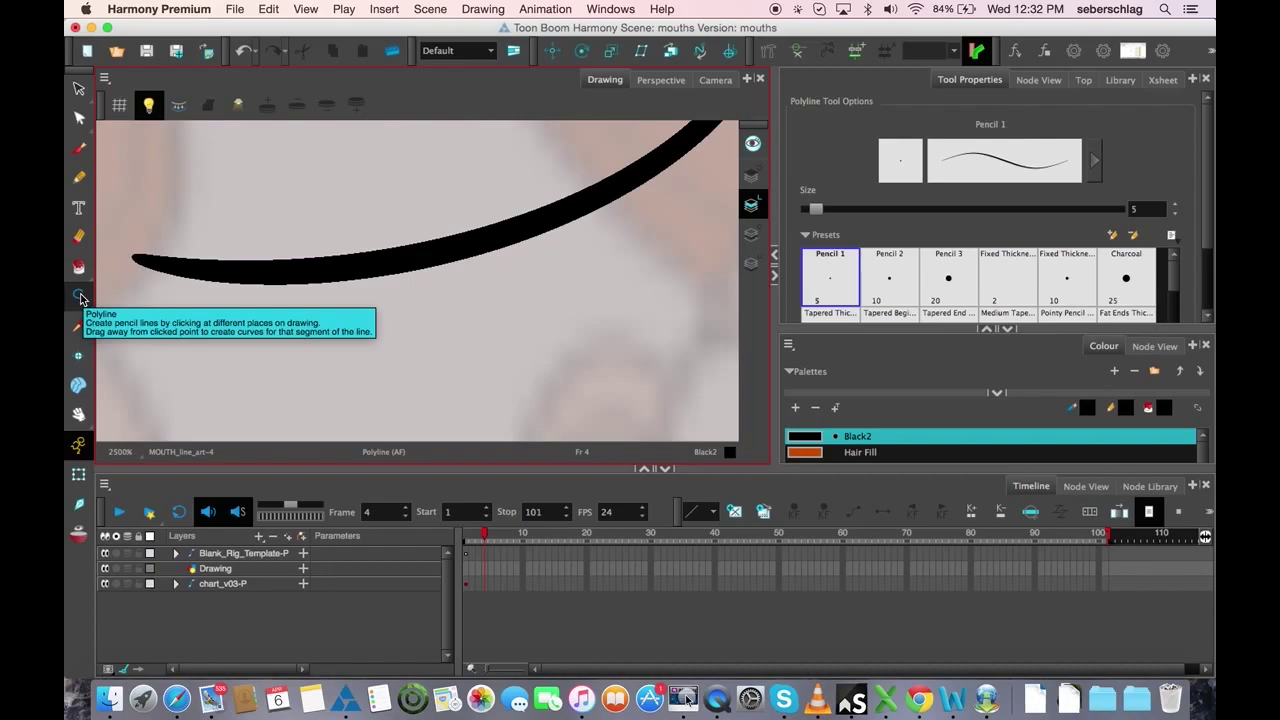
click(306, 312)
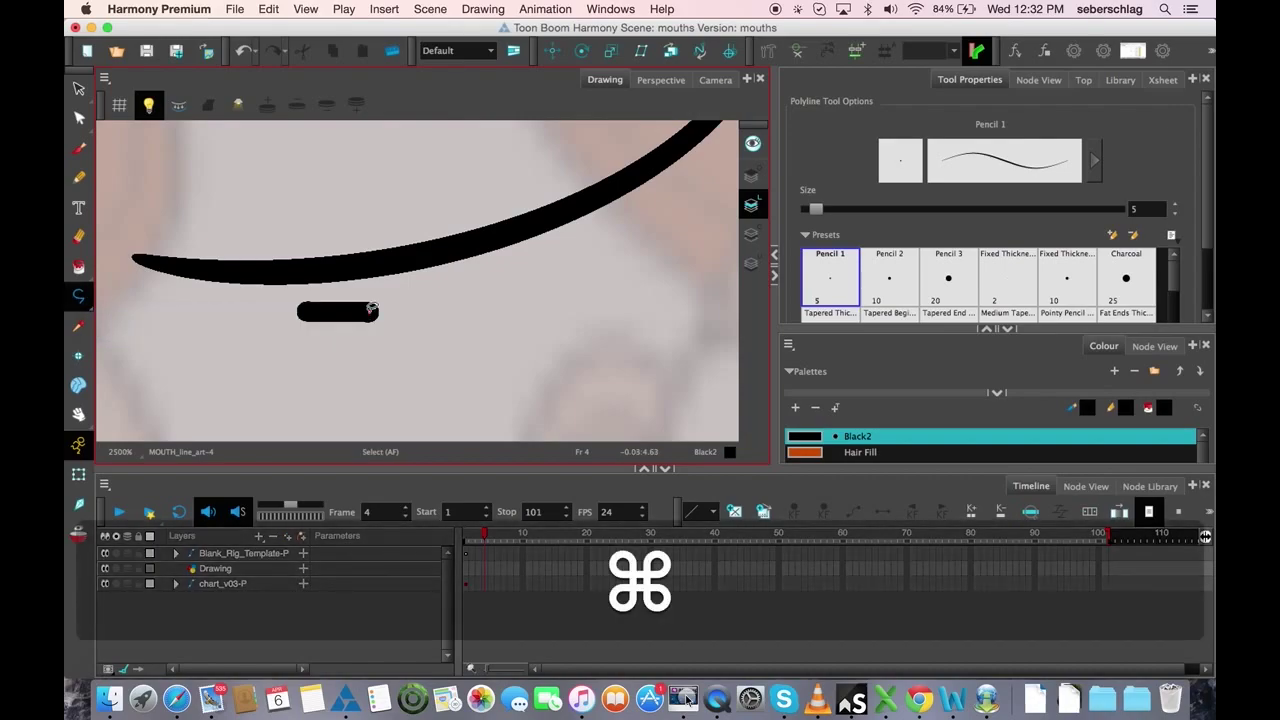
key(super+z)
Set the Polyline pencil size to 6, draw another test line beneath the smile, and undo it
double_click(1135, 208)
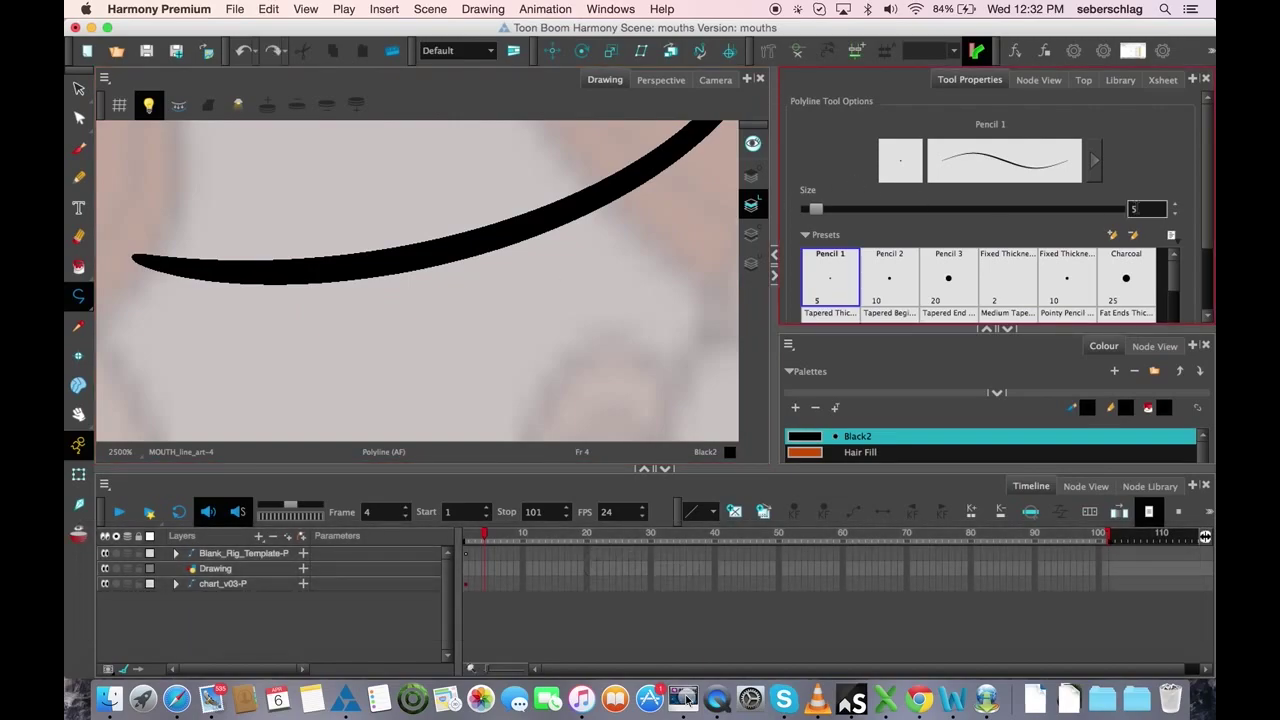
text(6)
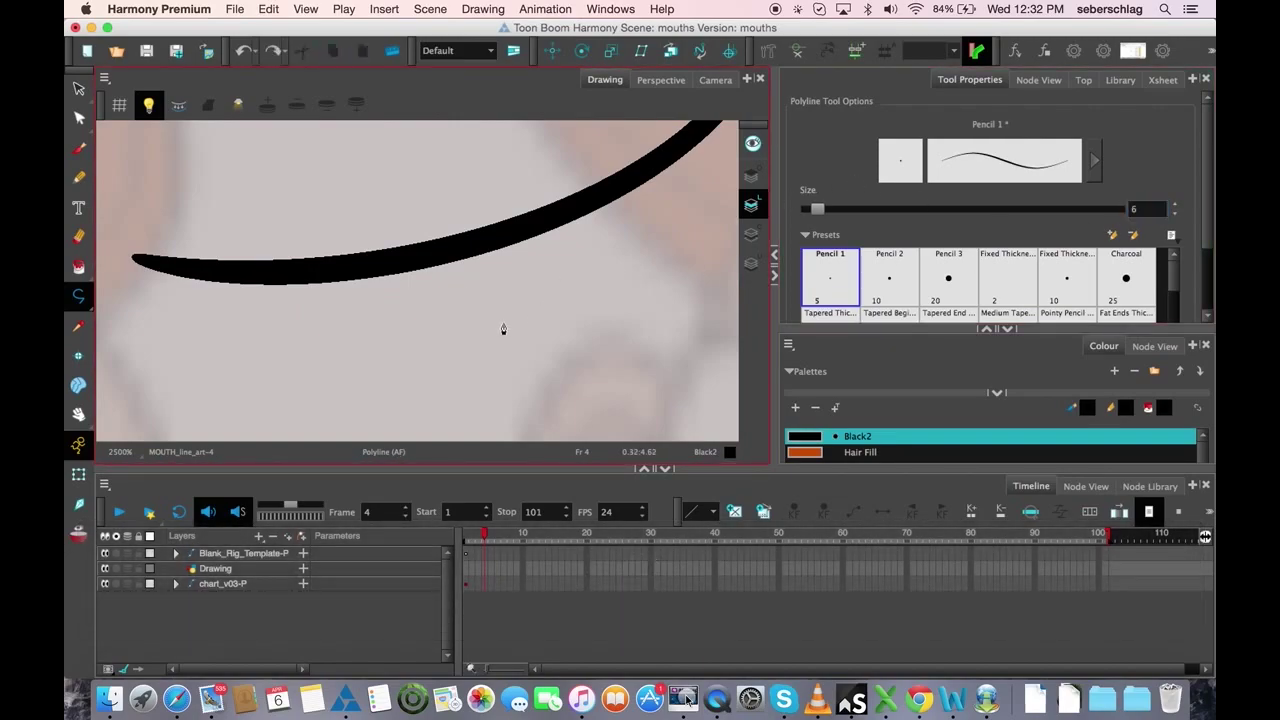
click(343, 321)
click(496, 321)
key(super+z)
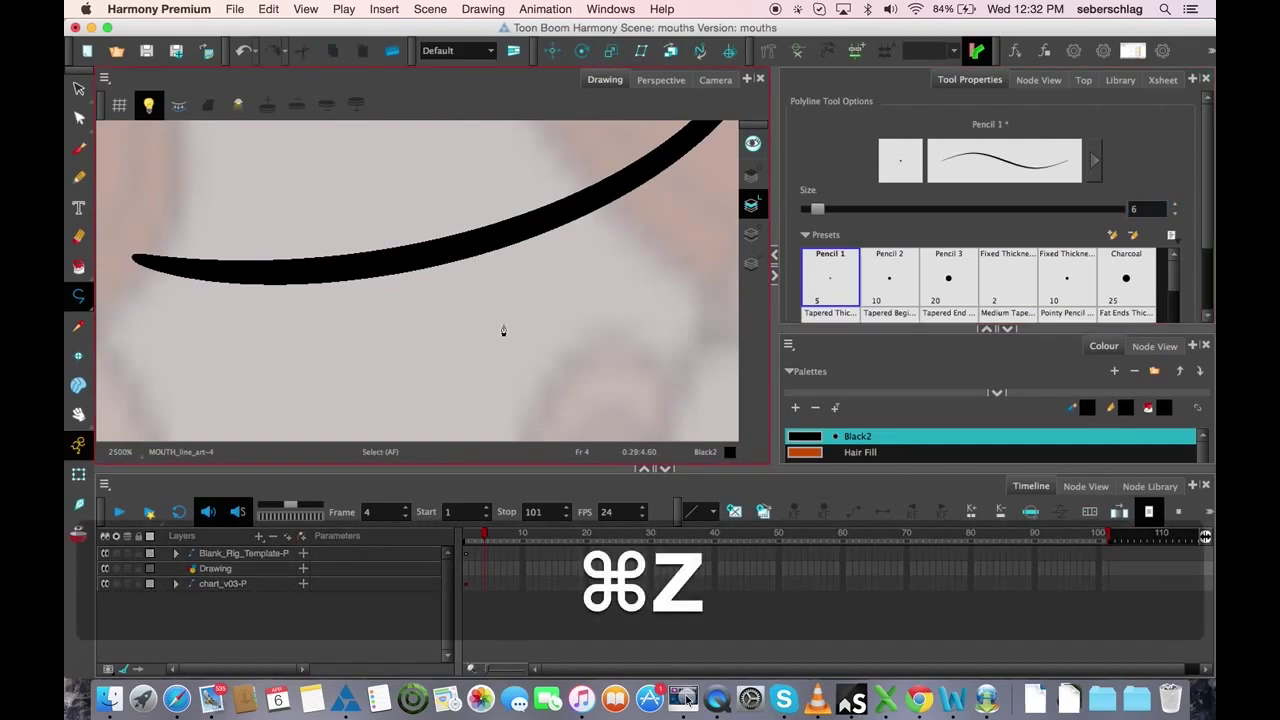
Draw the lower lip as a curved polyline from the smile's raised corner around to below the mouth's other end
key(1)
key(1)
key(space)
drag(527, 318, 488, 280)
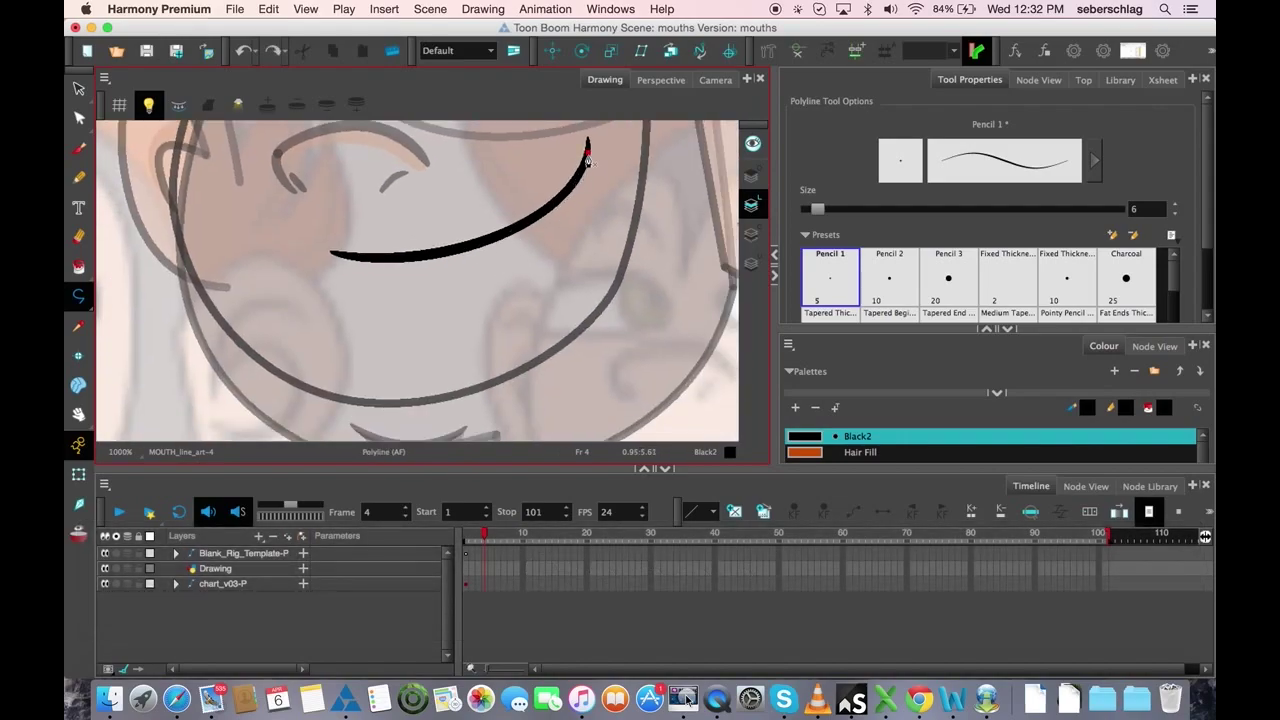
drag(515, 338, 431, 353)
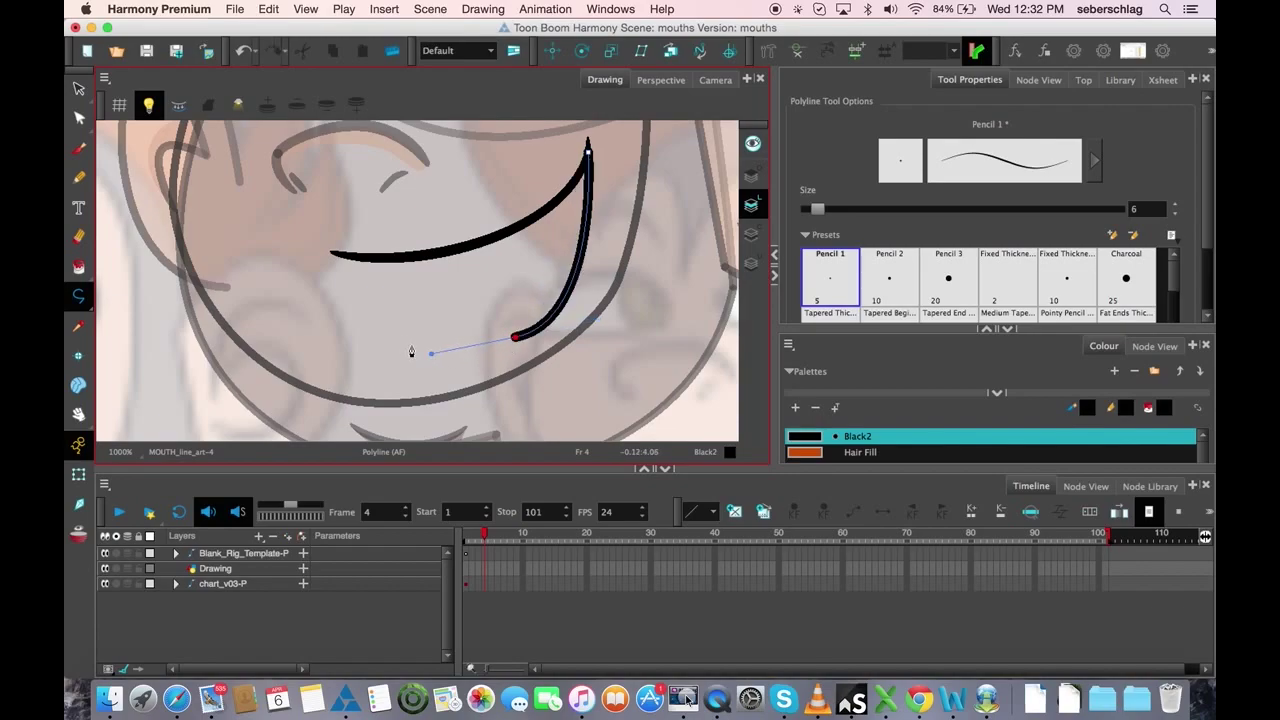
click(411, 347)
Draw a line from the upper lip down across the lower lip to close the mouth, and curve it with the Contour Editor
click(434, 370)
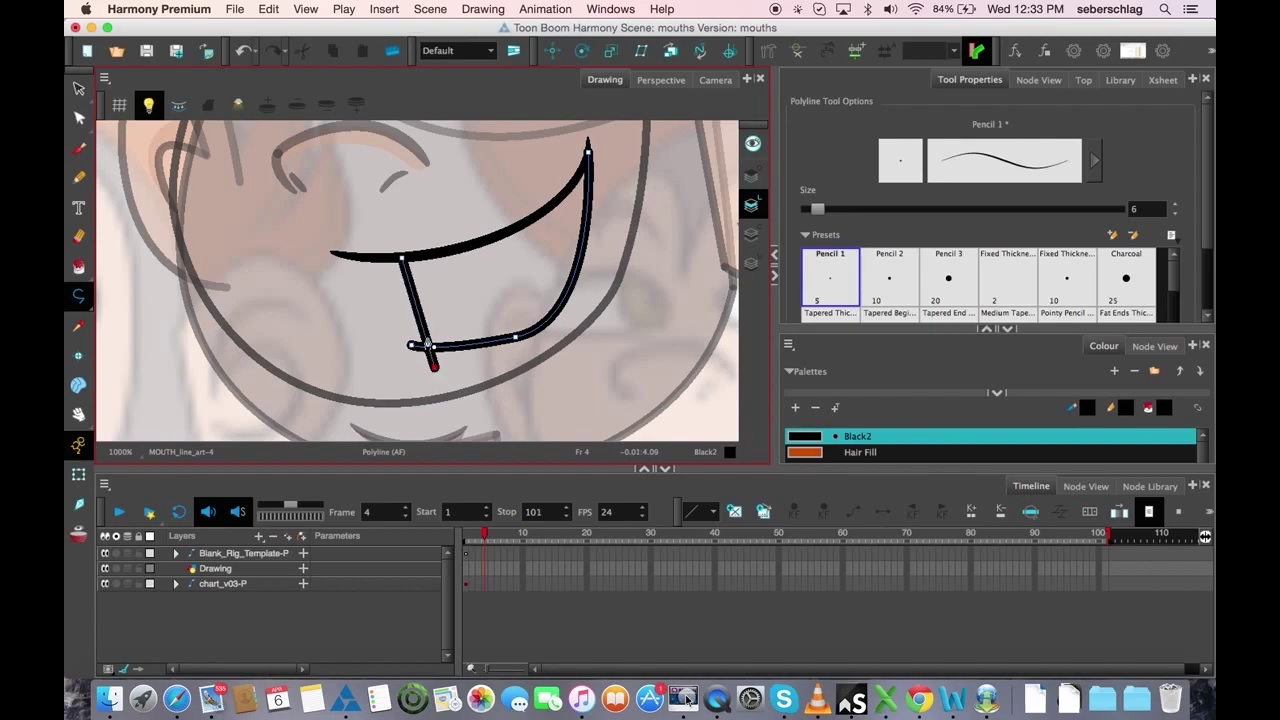
key(q)
drag(415, 298, 427, 289)
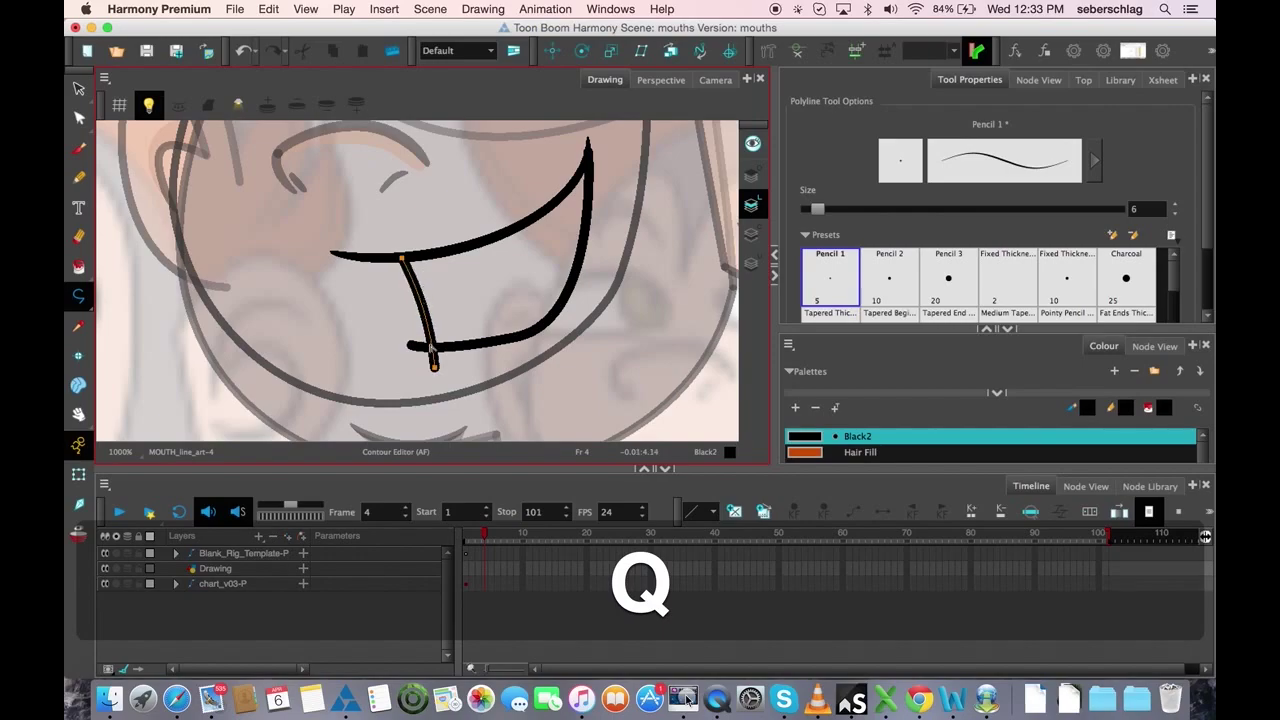
key(super+z)
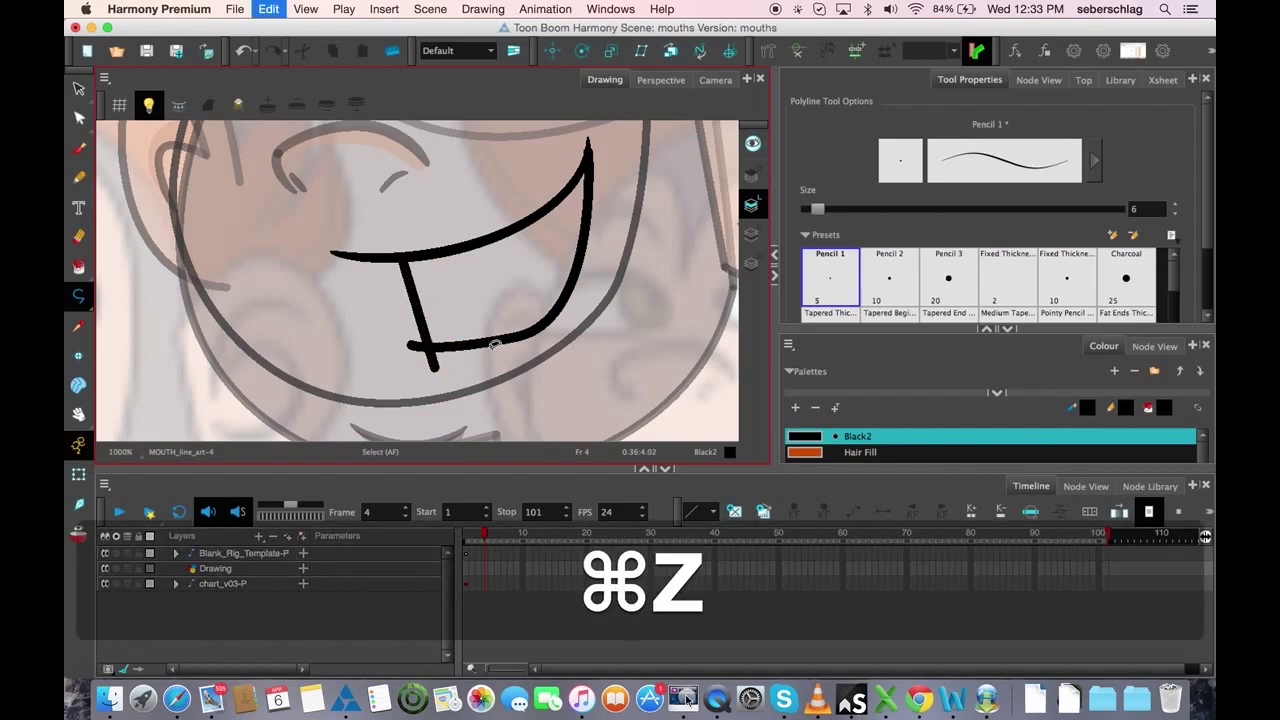
drag(85, 121, 280, 232)
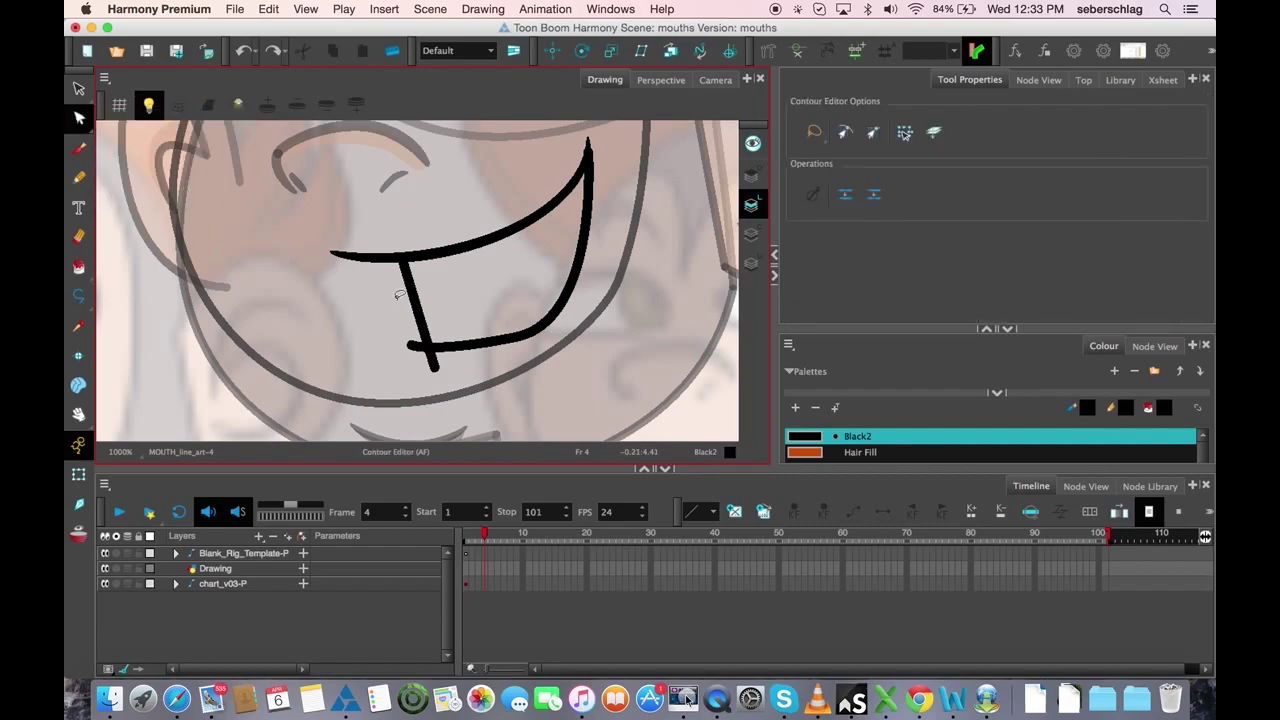
Replace the lower lip curve's bend point with two points on either side, smooth the curve, and extend its free end slightly
click(524, 338)
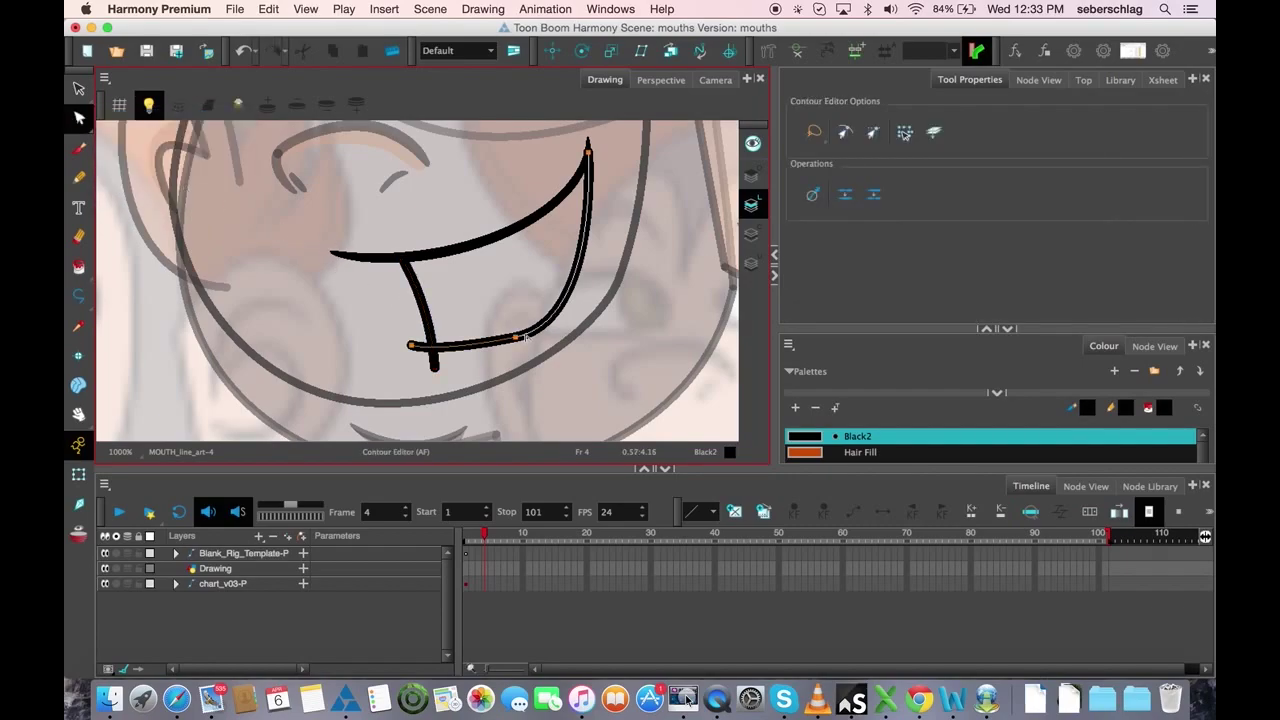
super+click(485, 345)
super+click(564, 303)
key(BackSpace)
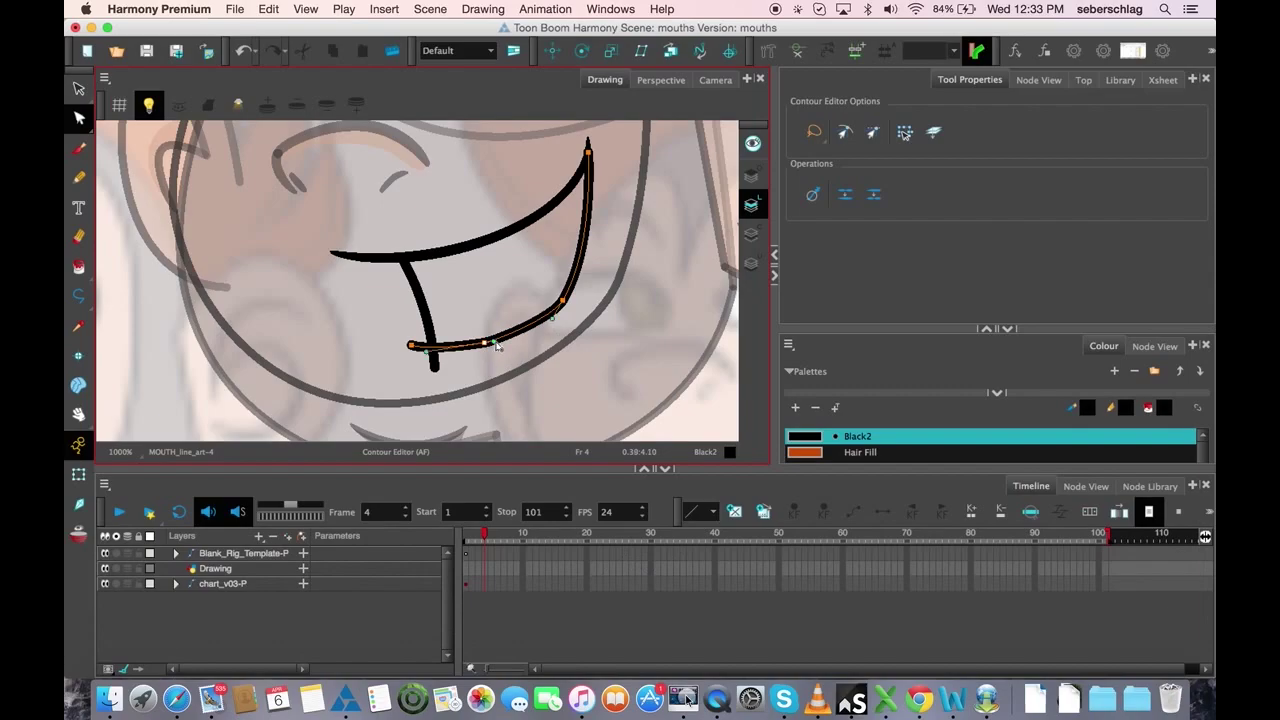
drag(496, 345, 531, 341)
key(2)
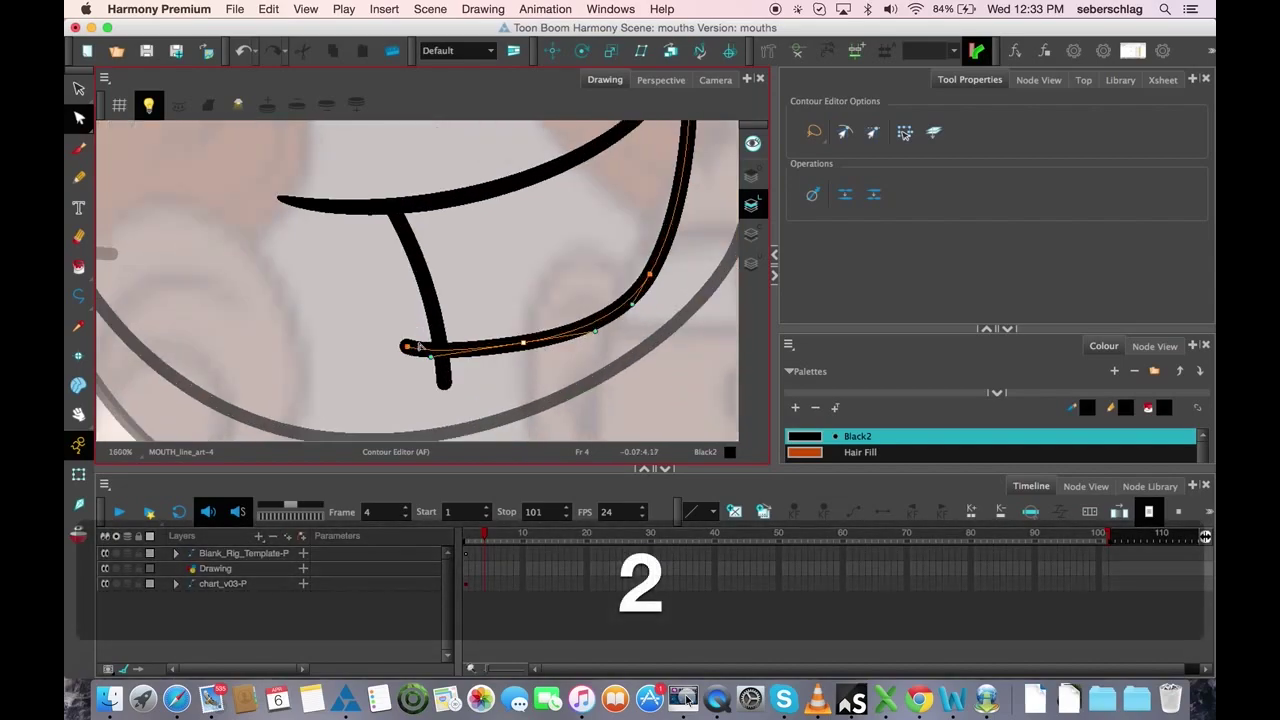
drag(406, 352, 386, 348)
key(1)
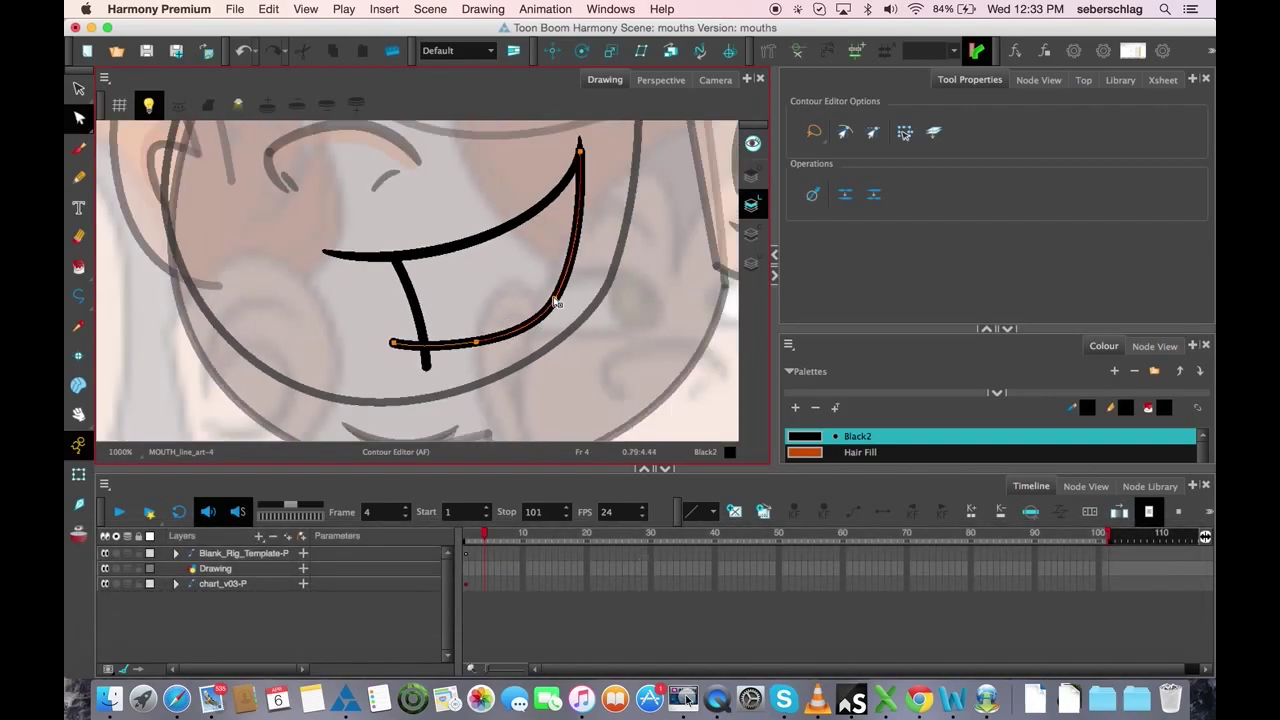
Narrow the lower lip line to a taper where it meets the smile's raised corner, using the Pencil Editor
key(2)
key(space)
key(2)
key(2)
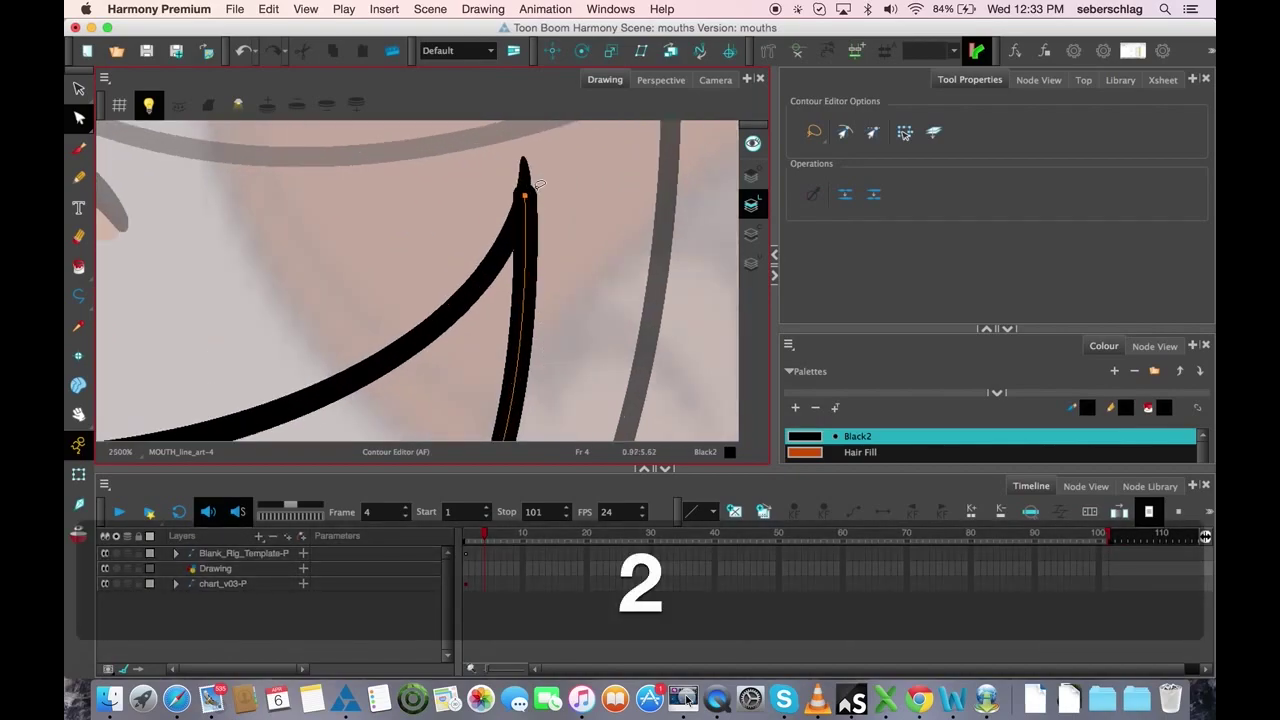
drag(98, 120, 135, 131)
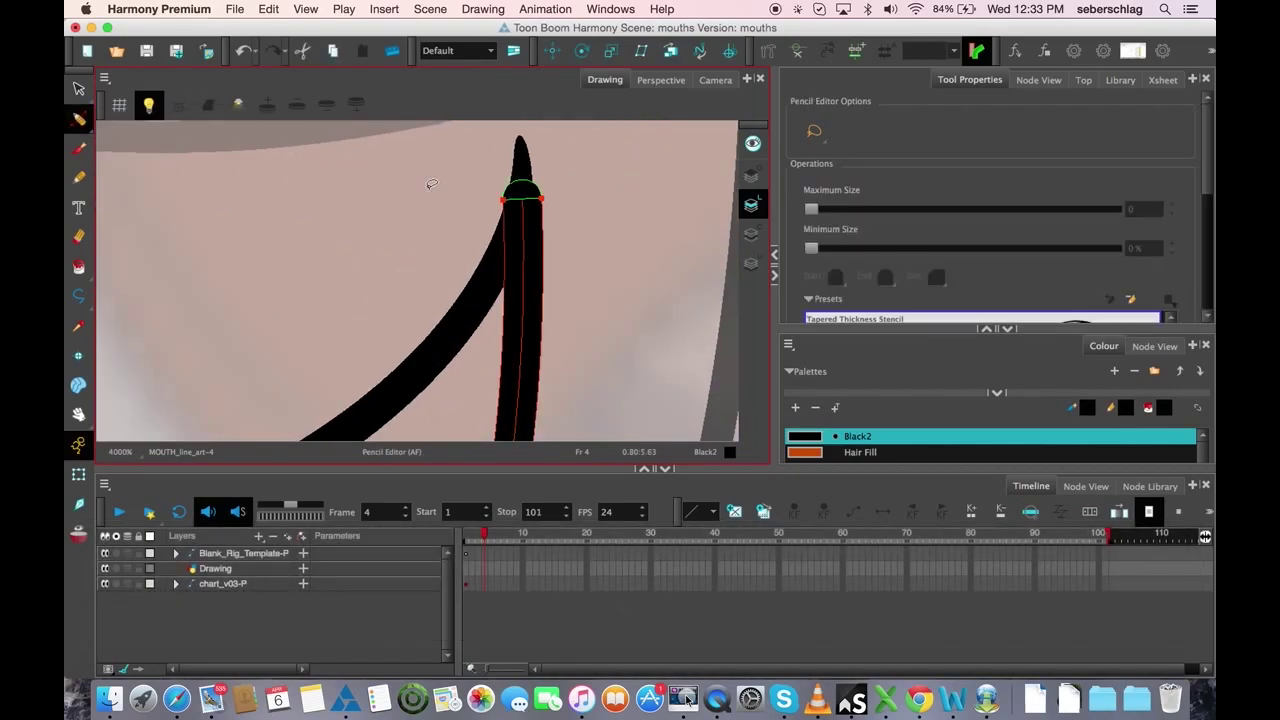
drag(542, 200, 509, 201)
click(550, 208)
click(508, 205)
click(554, 202)
key(1)
key(1)
key(1)
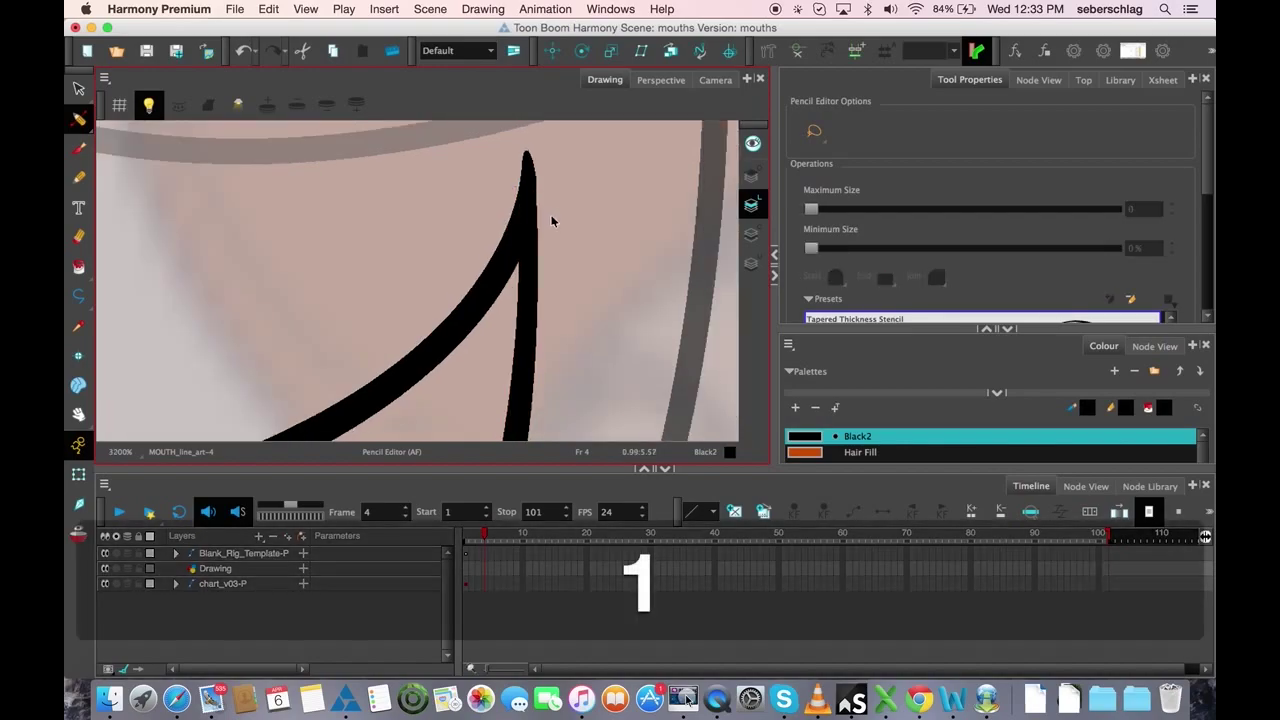
Taper the free end of the lower lip line with the Pencil Editor
drag(470, 311, 363, 371)
key(2)
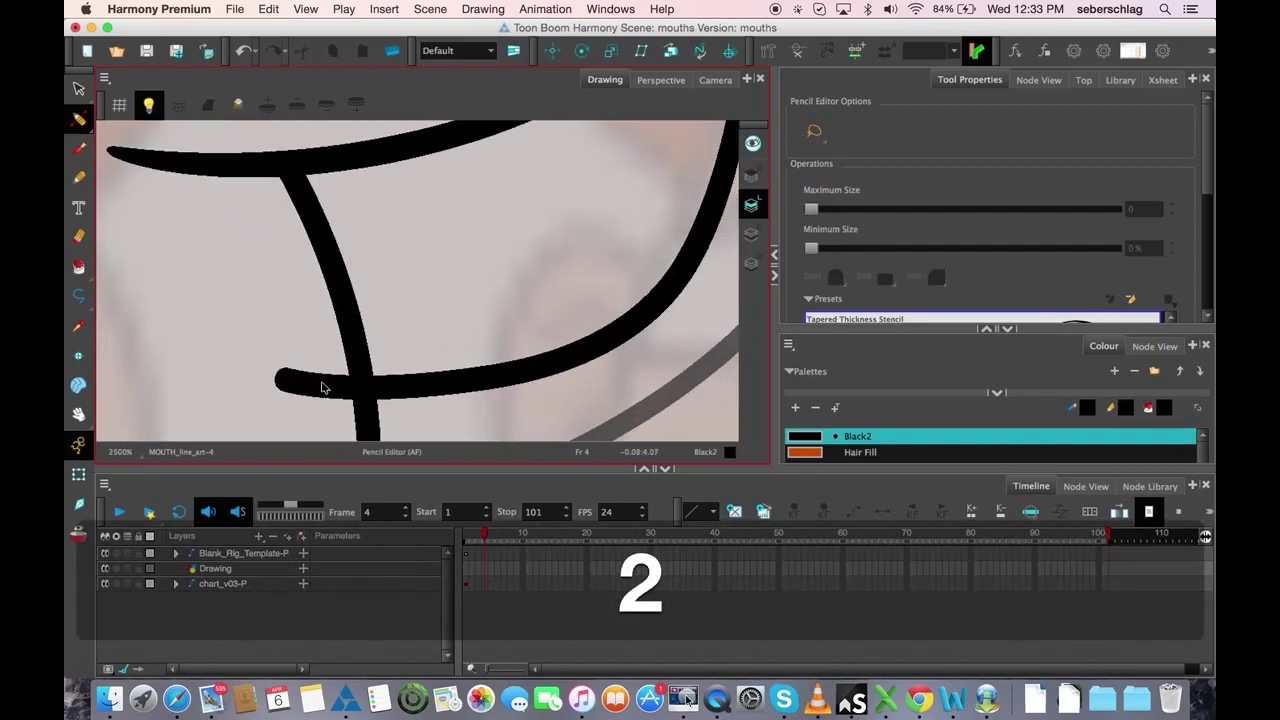
click(324, 378)
key(super)
mouse_move(280, 397)
mouse_down()
mouse_move(323, 398)
mouse_move(362, 420)
mouse_up()
key(1)
key(1)
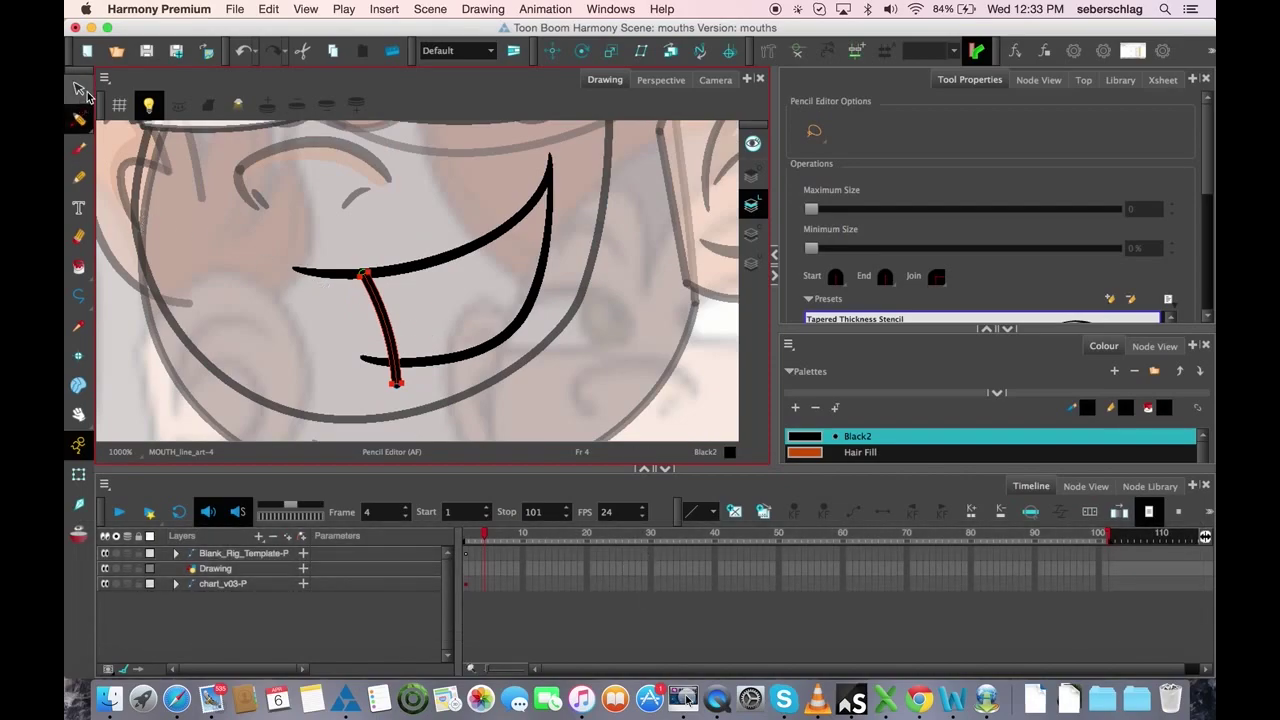
Cut off and delete the part of the mouth's side line that extends below the lower lip with the Cutter
drag(82, 92, 150, 102)
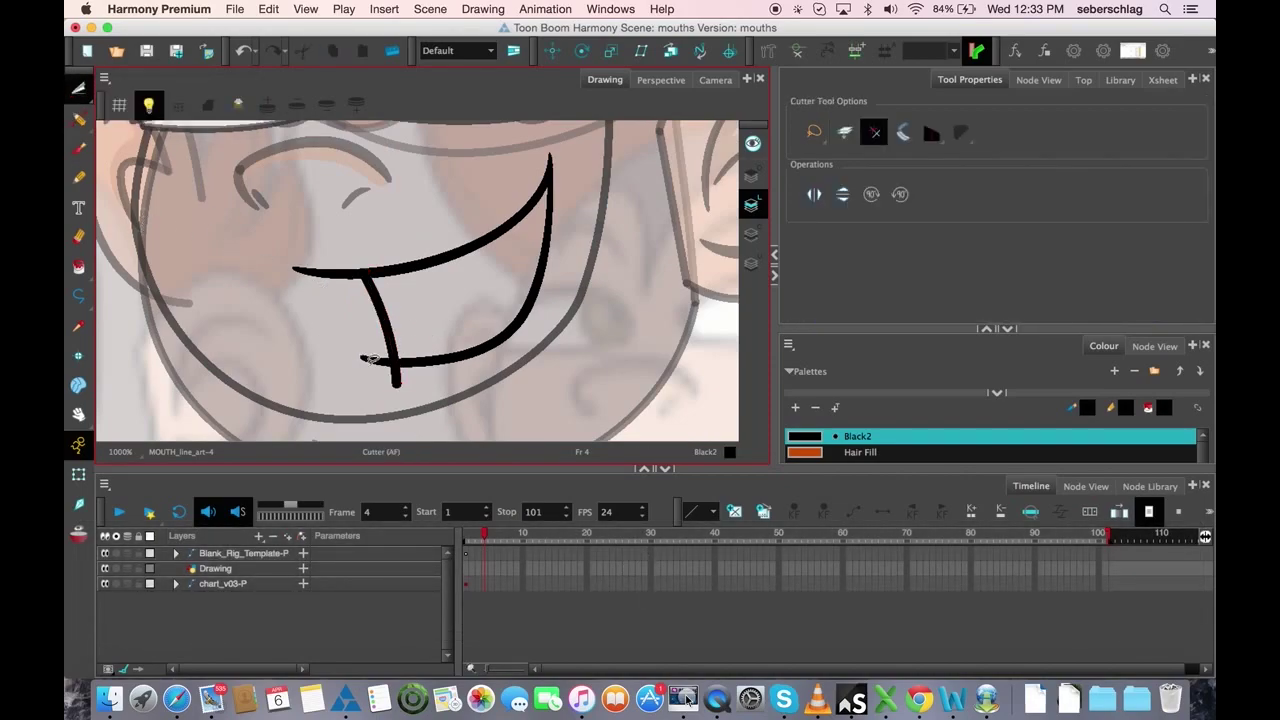
key(2)
drag(384, 372, 397, 374)
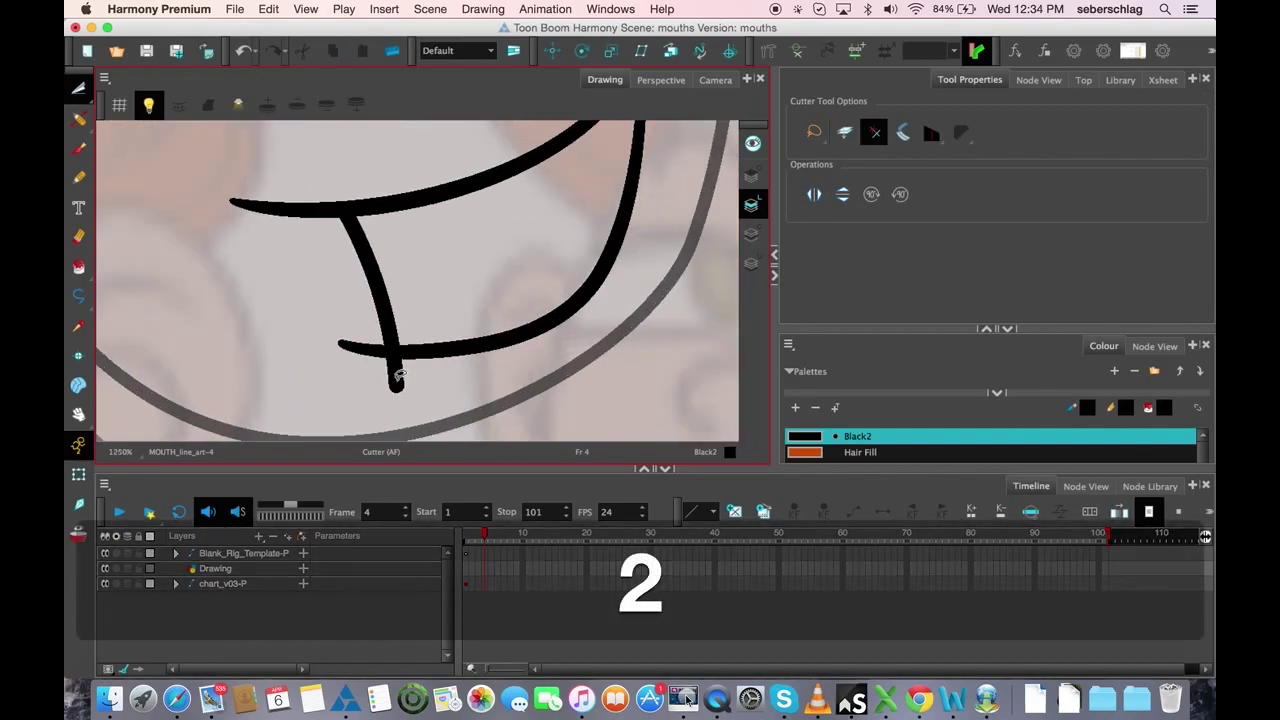
key(BackSpace)
key(1)
key(1)
key(1)
key(1)
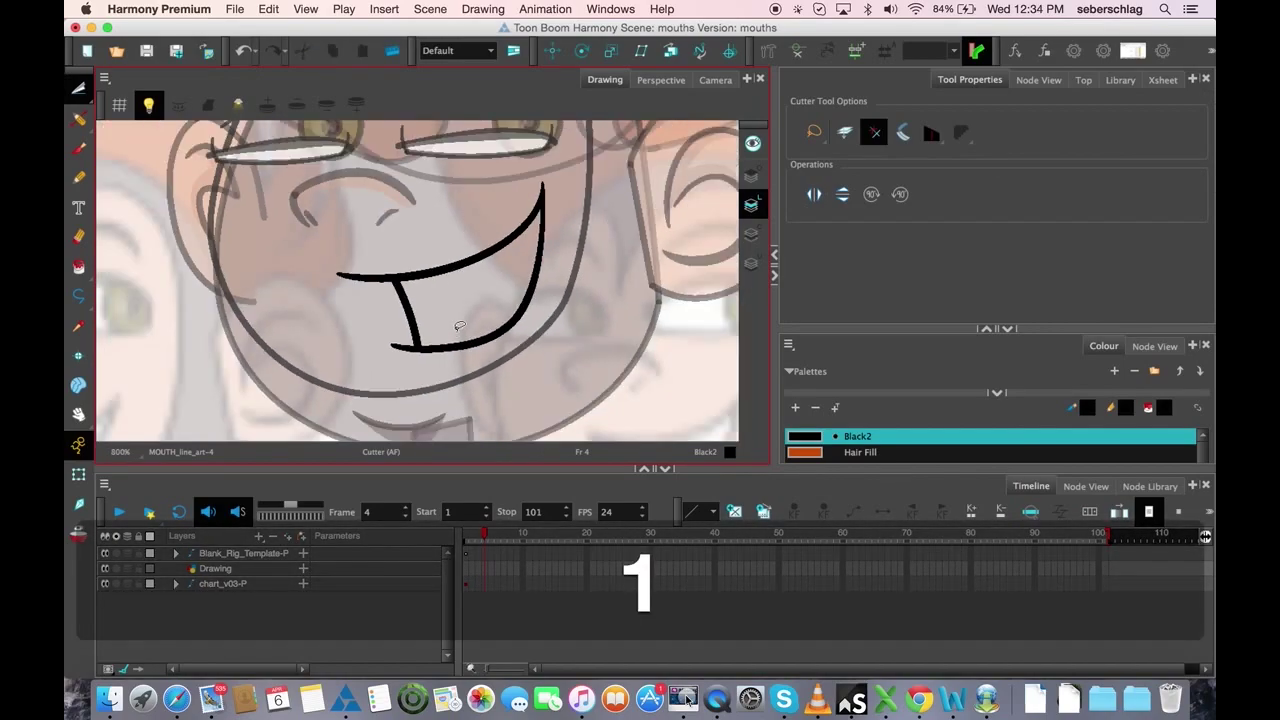
Draw the upper teeth outline as a polyline from the upper lip to past the raised corner's side, and curve its long edge
key(2)
key(2)
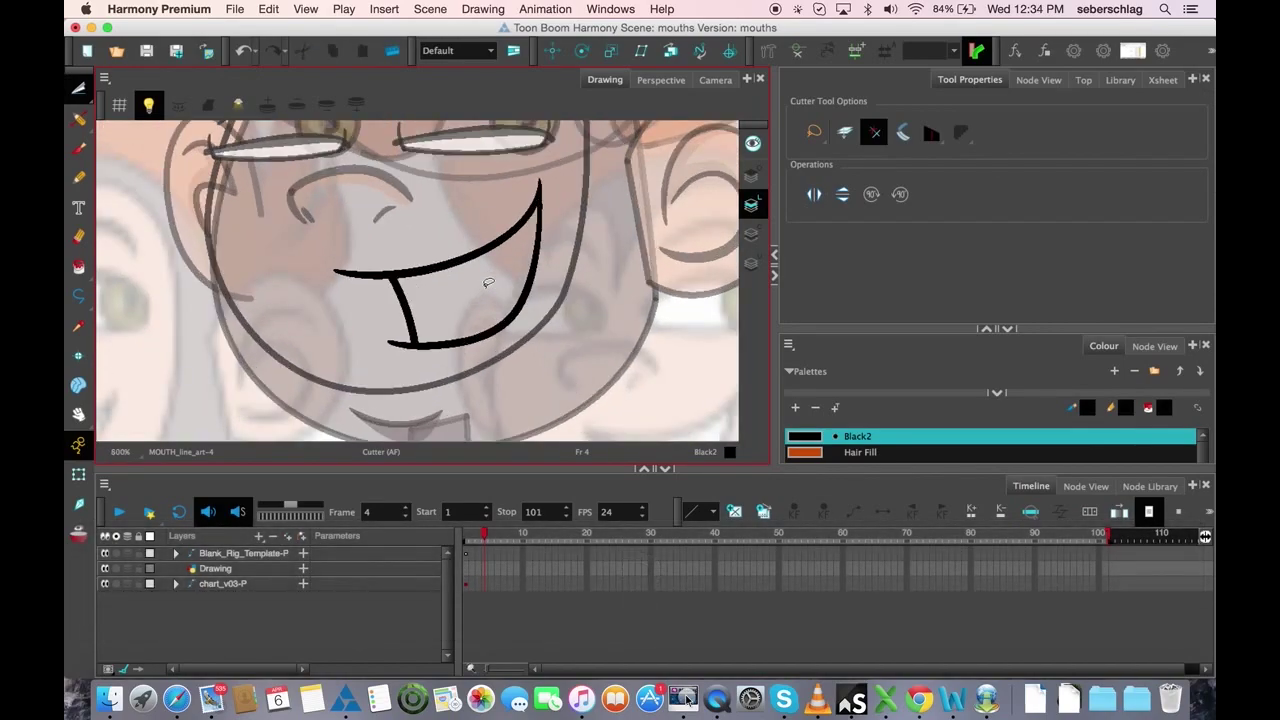
click(79, 295)
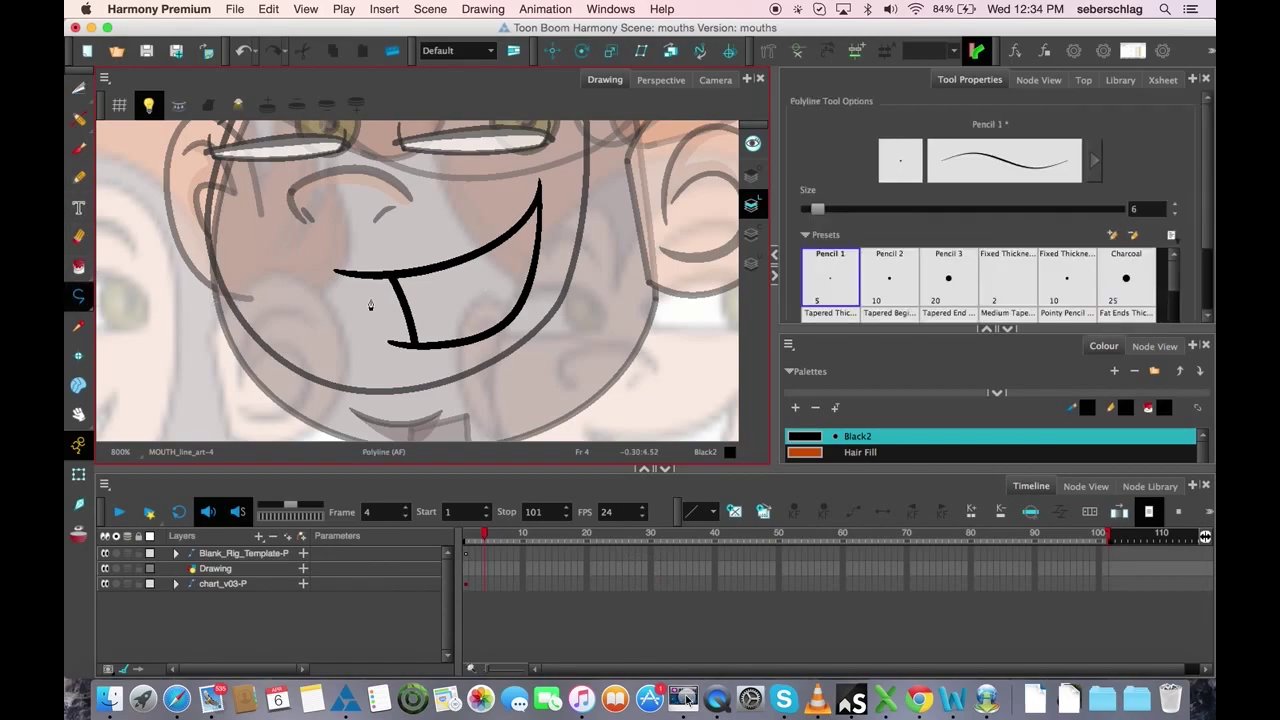
key(2)
click(418, 266)
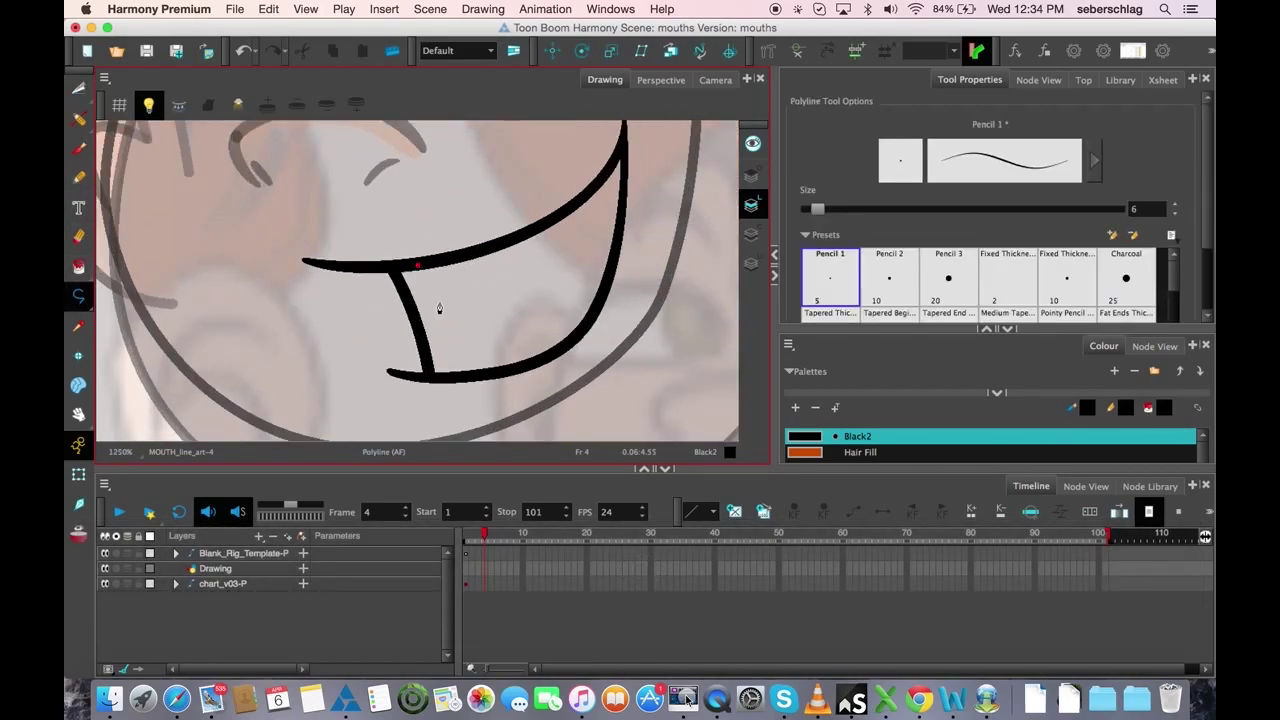
click(443, 300)
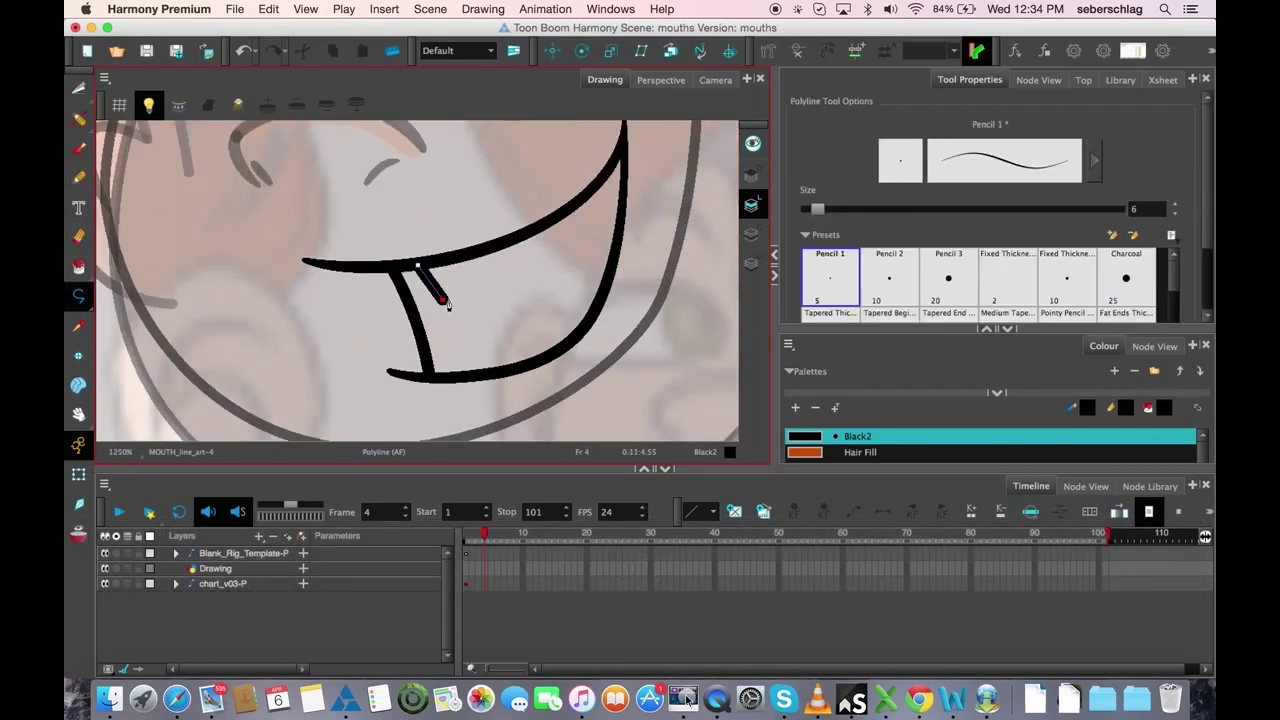
click(640, 189)
key(q)
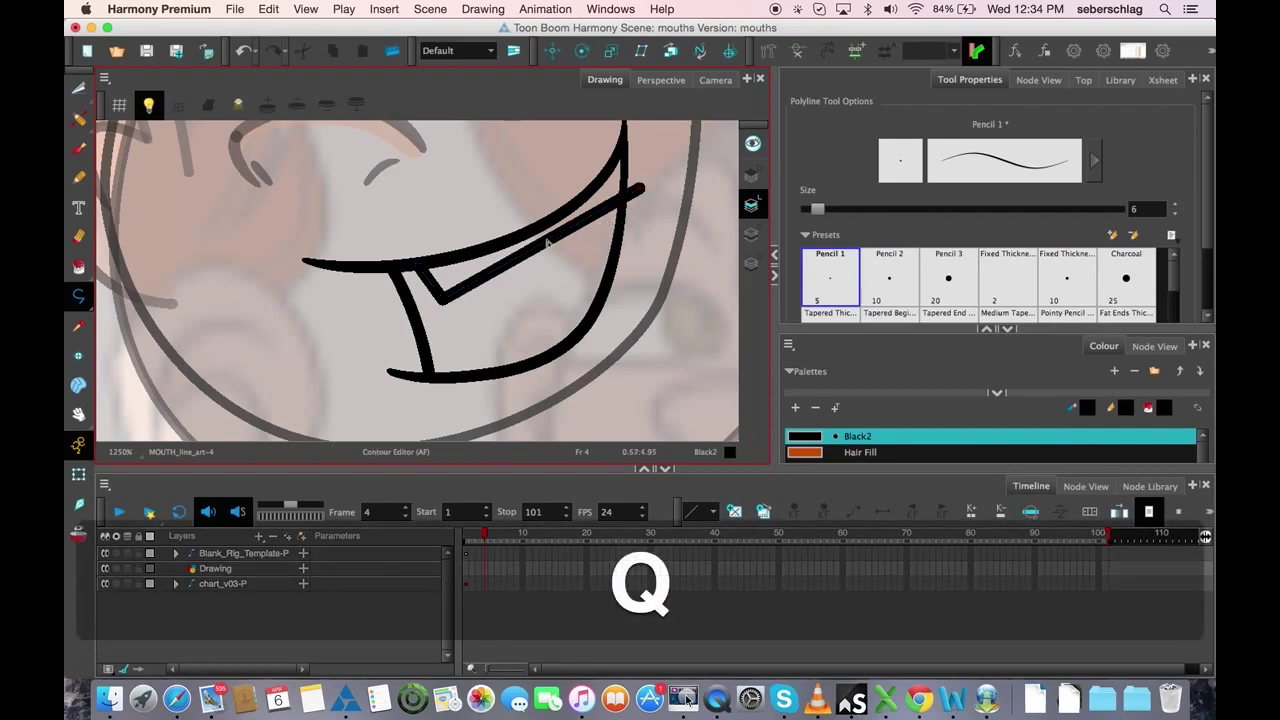
drag(556, 254, 561, 266)
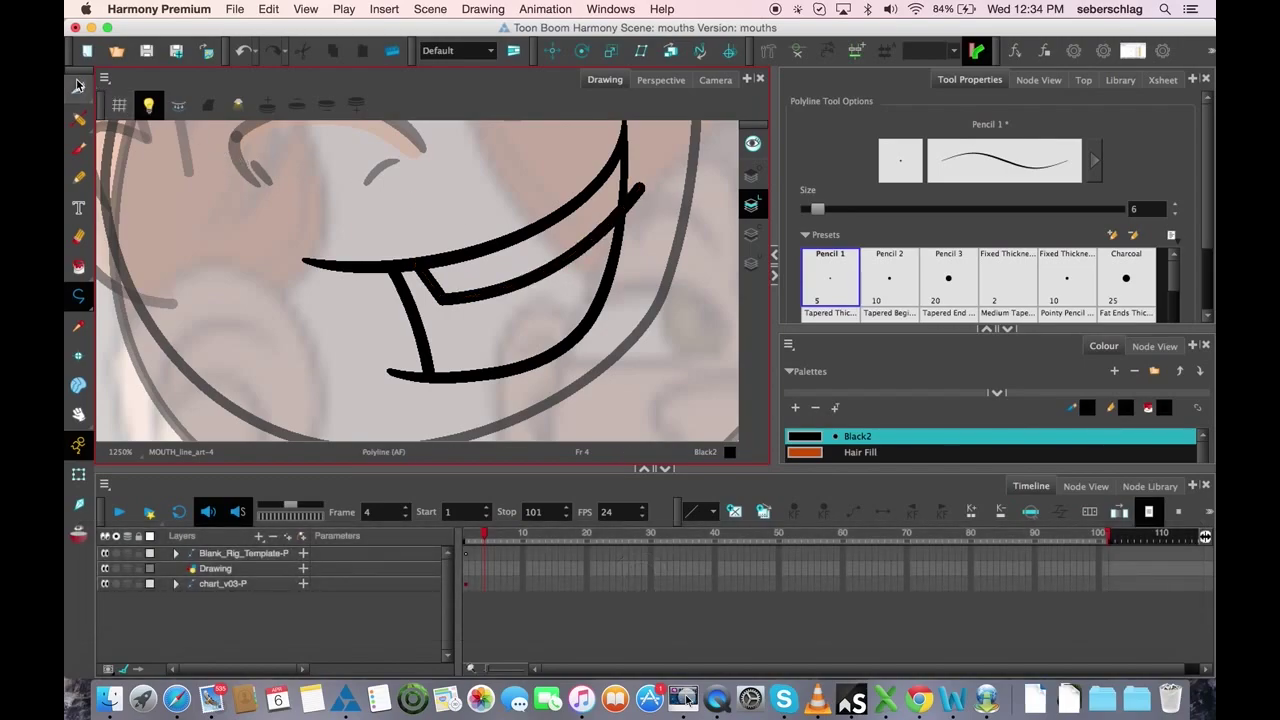
Cut off the end of the teeth line that sticks out past the mouth outline with the Cutter
drag(78, 86, 116, 102)
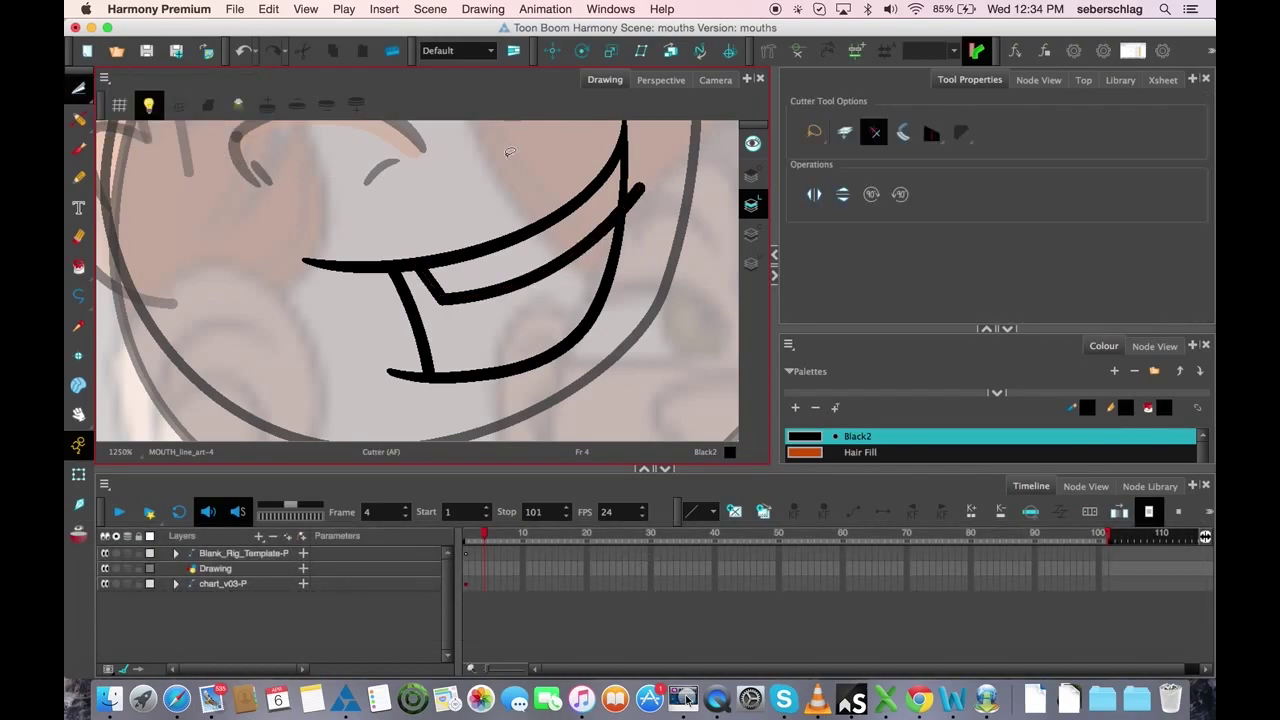
drag(640, 176, 636, 210)
key(2)
key(2)
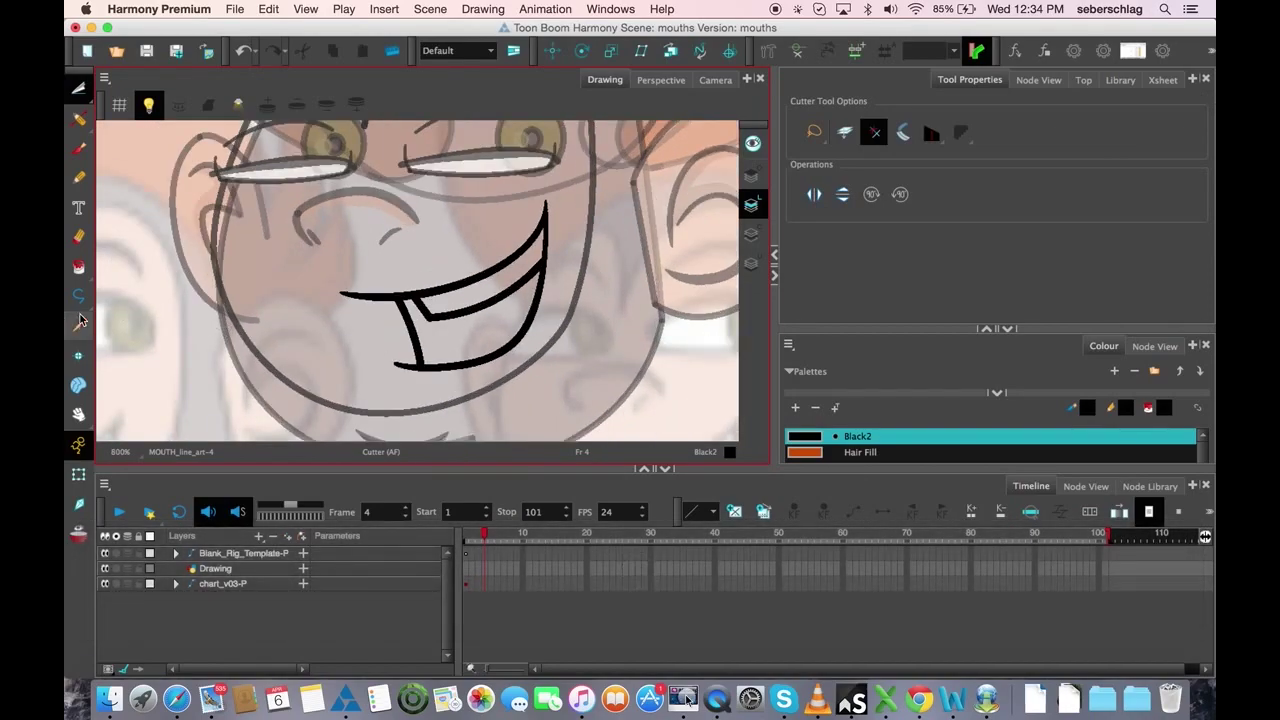
Draw a line across the lower inside of the mouth, overlapping the lower lip at both ends, and bend it into an upward arch
click(78, 295)
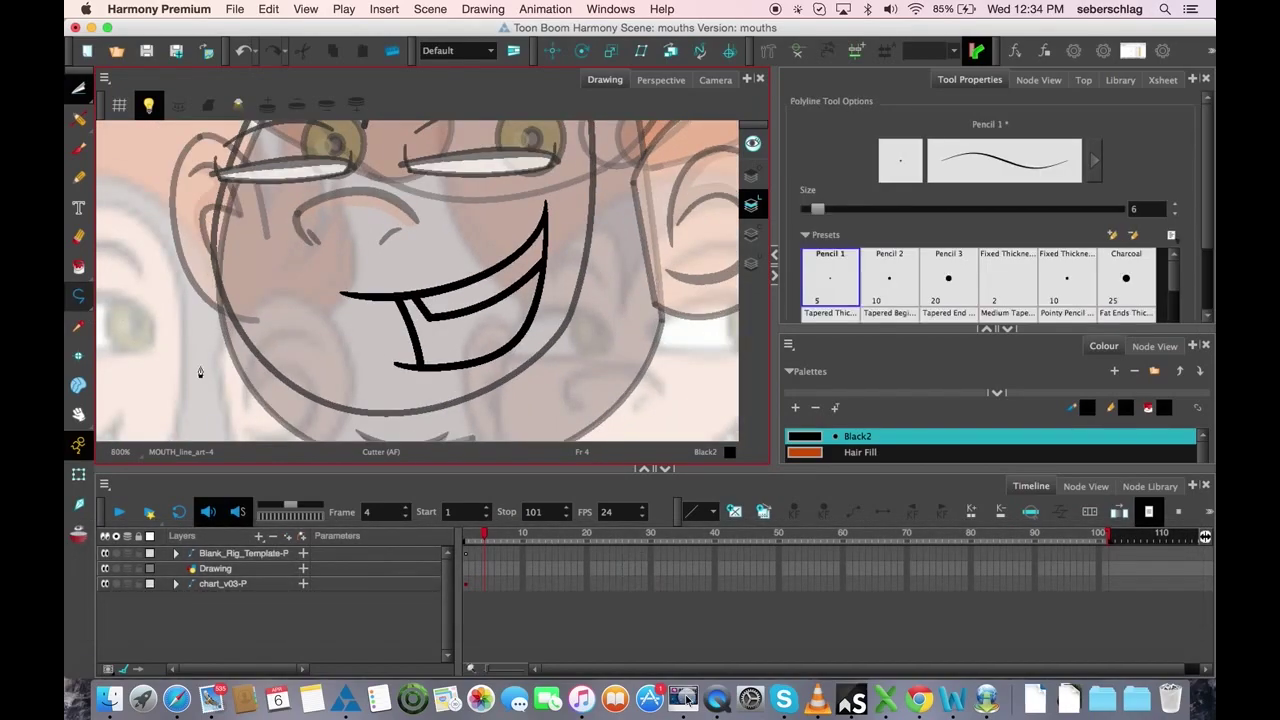
double_click(557, 317)
key(q)
click(489, 349)
drag(473, 345, 465, 325)
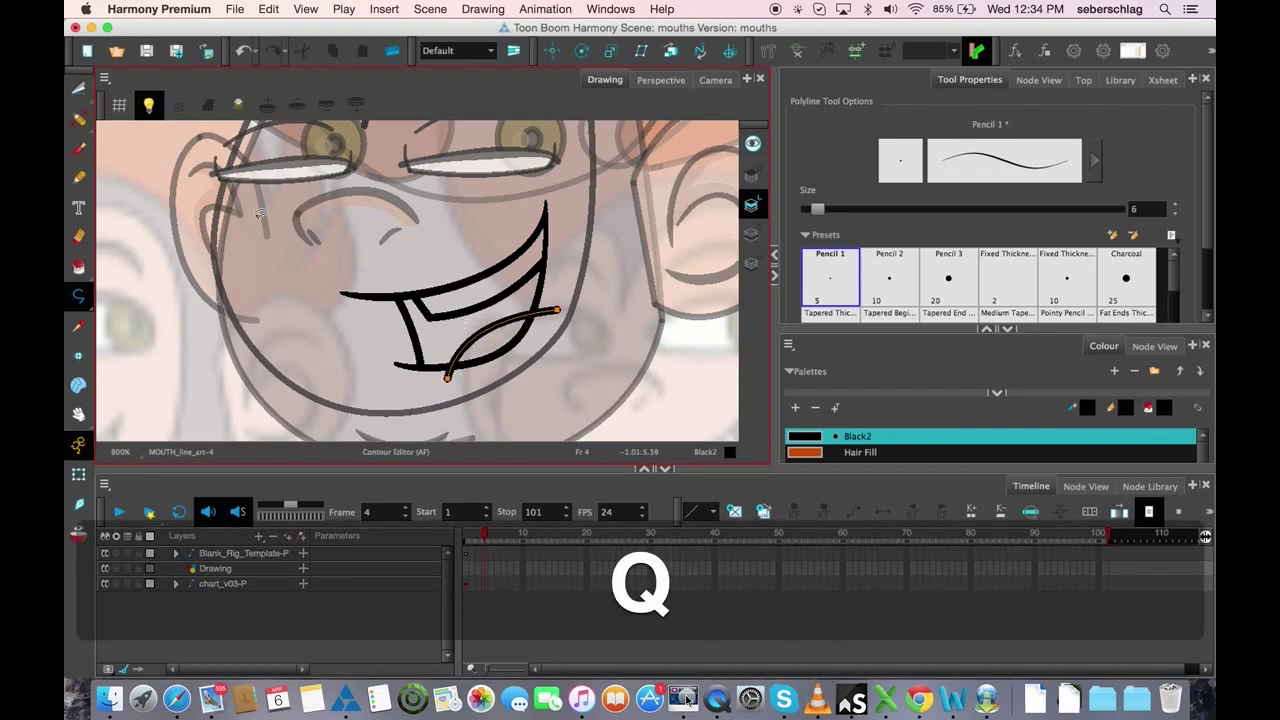
Cut off and delete both ends of the arched tongue line that stick out past the mouth outline with the Cutter
drag(80, 94, 112, 100)
key(2)
drag(578, 306, 568, 345)
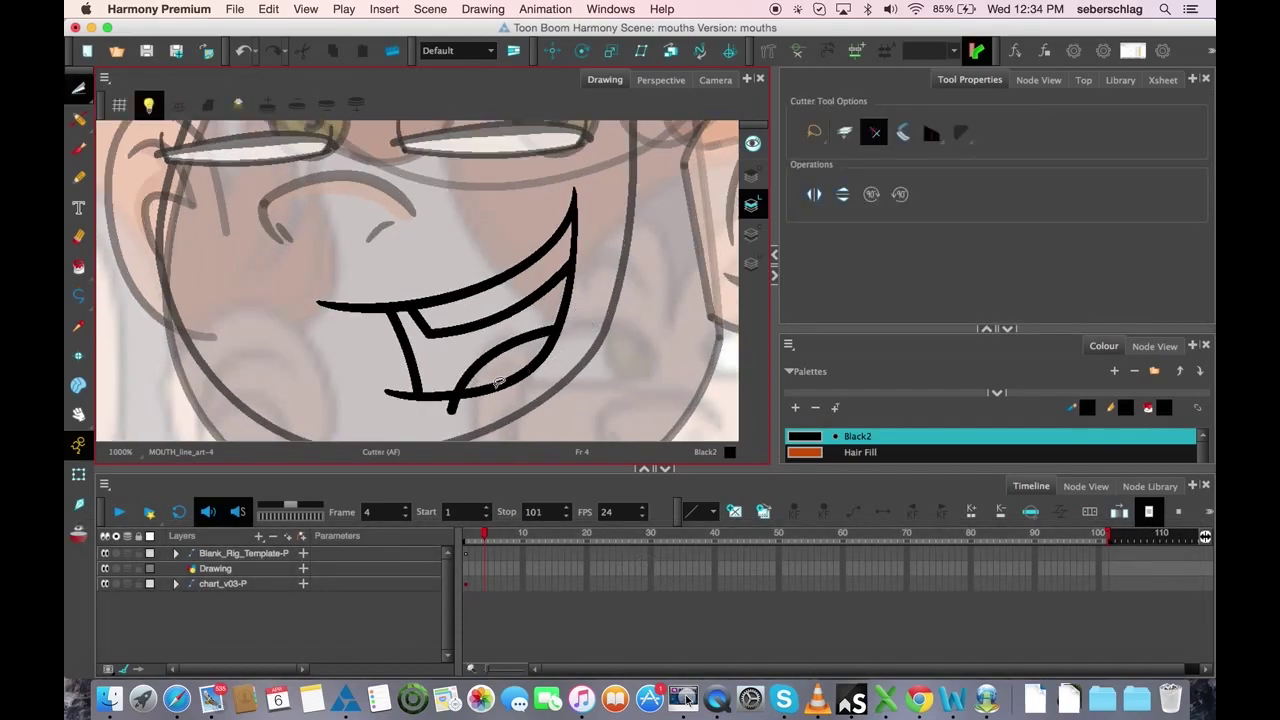
drag(442, 390, 470, 402)
key(BackSpace)
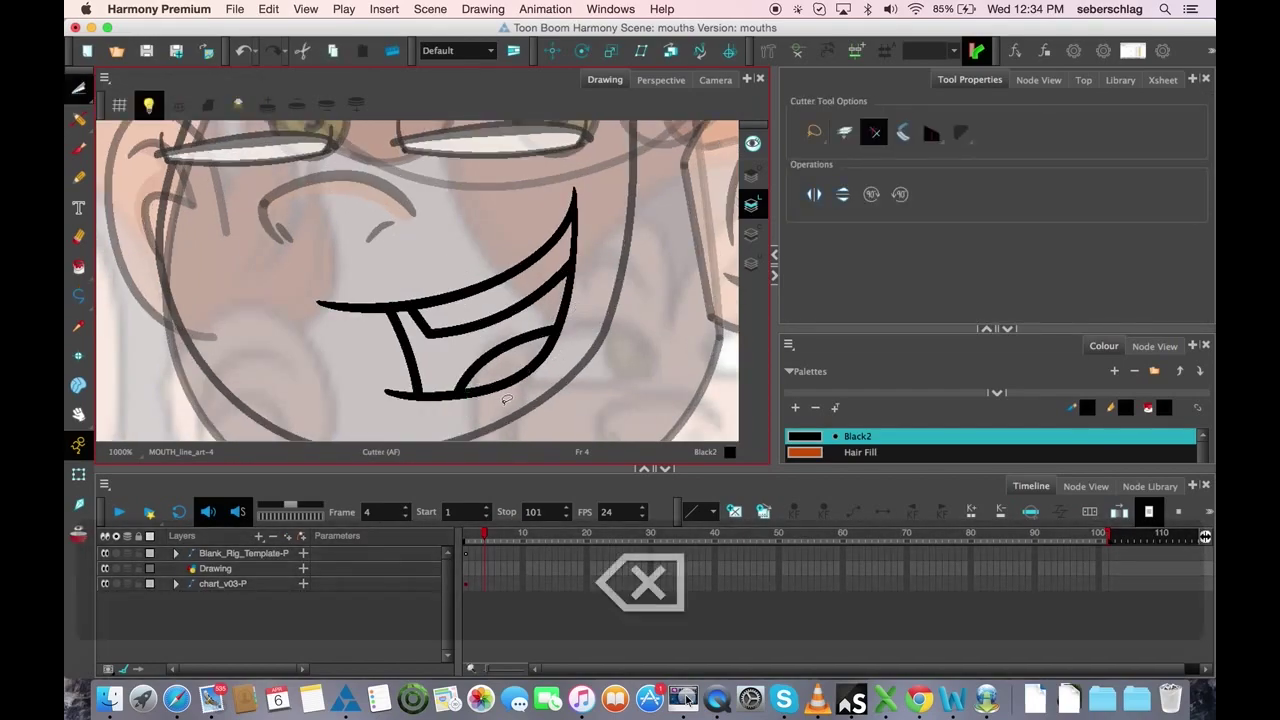
Examine the open toothy smile up close and against the whole face, and compare it with the previous mouth drawing
key(1)
key(2)
key(1)
key(1)
key(2)
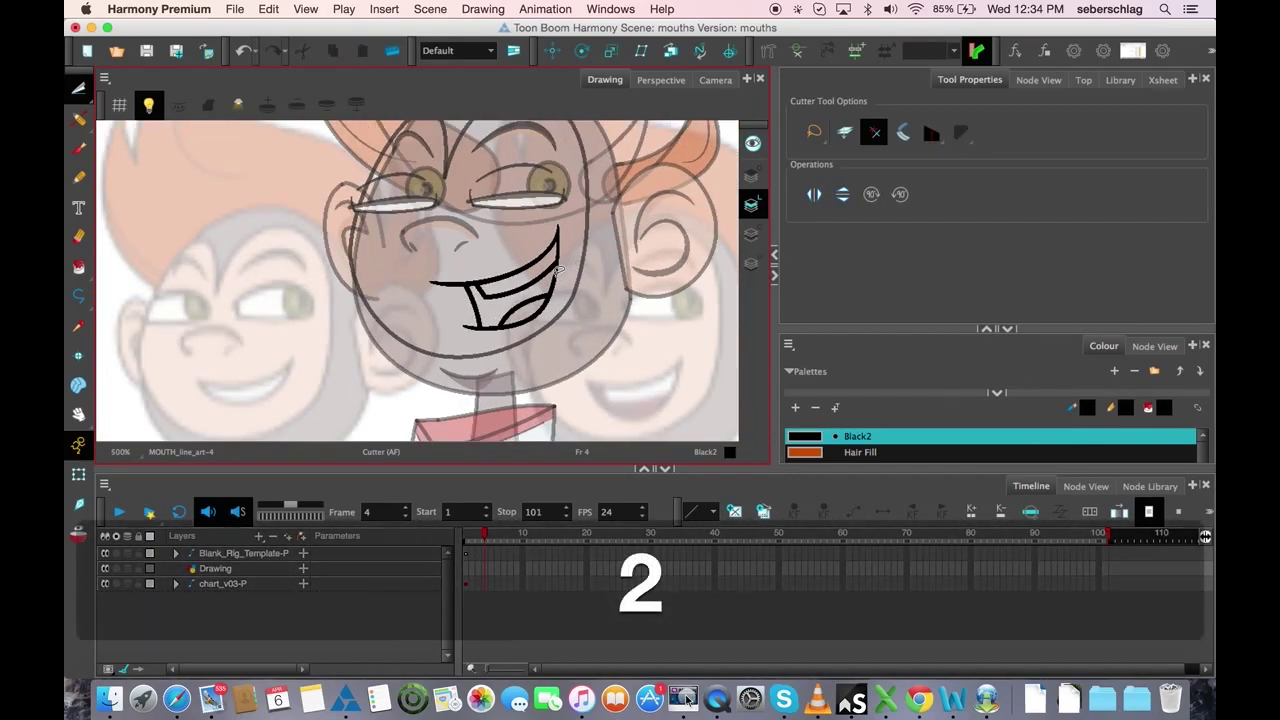
key(2)
key(2)
key(2)
key(1)
key(1)
key(1)
key(space)
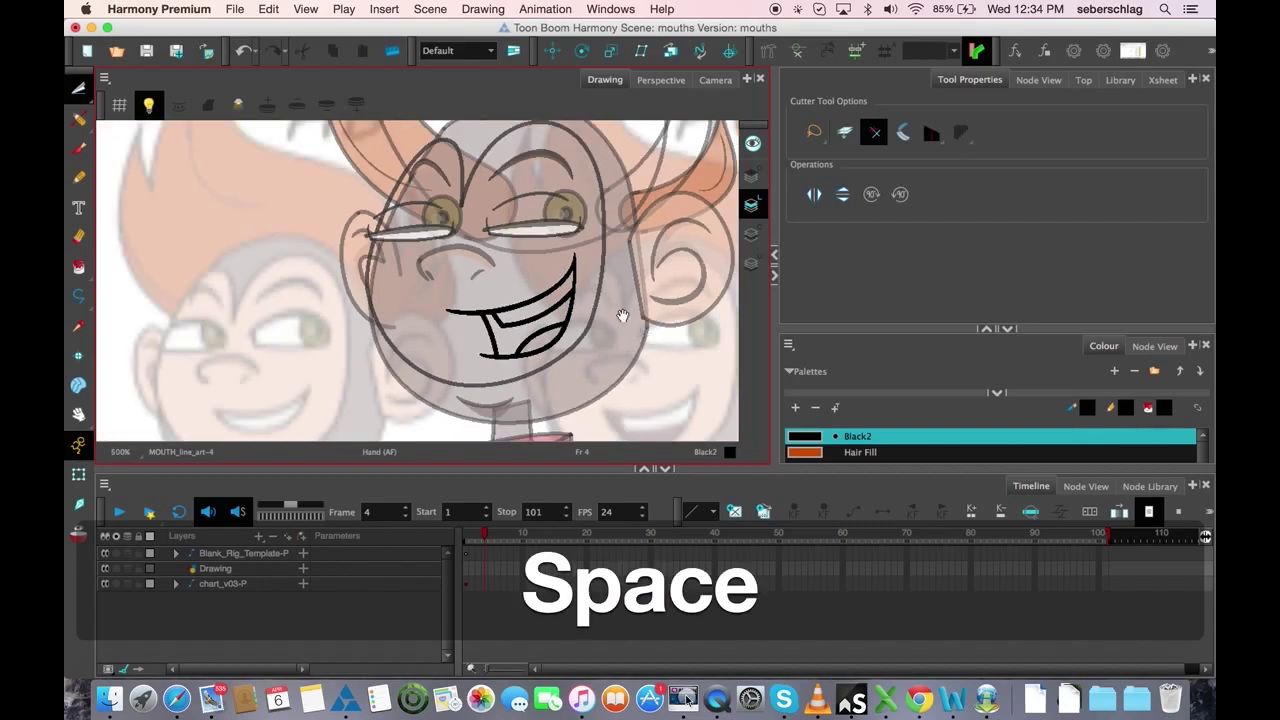
drag(629, 323, 597, 265)
key(2)
key(2)
key(2)
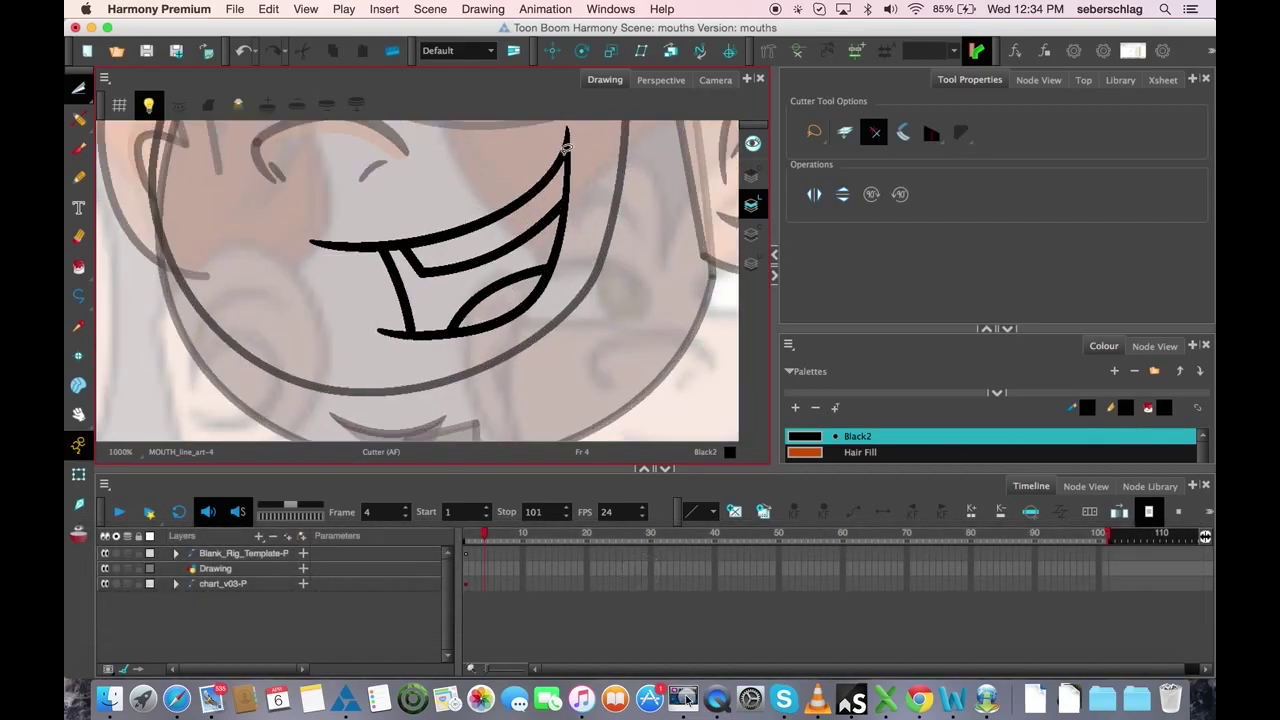
key(bracketleft)
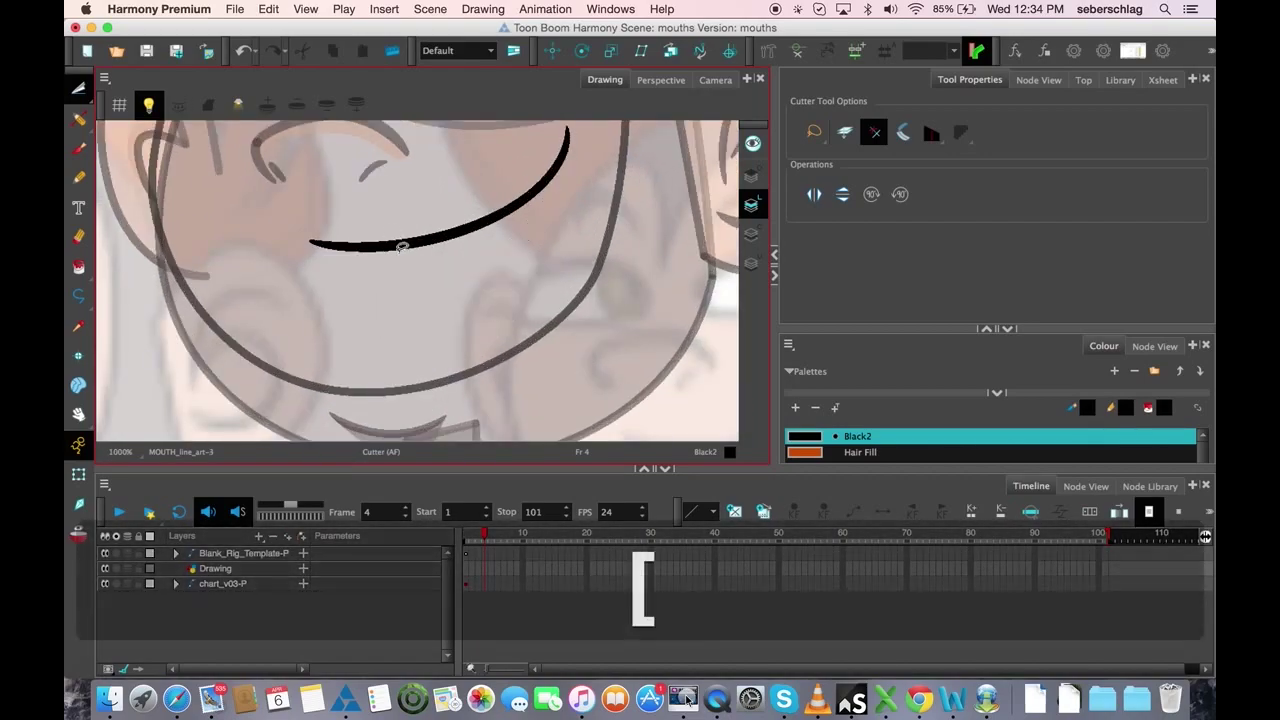
key(bracketright)
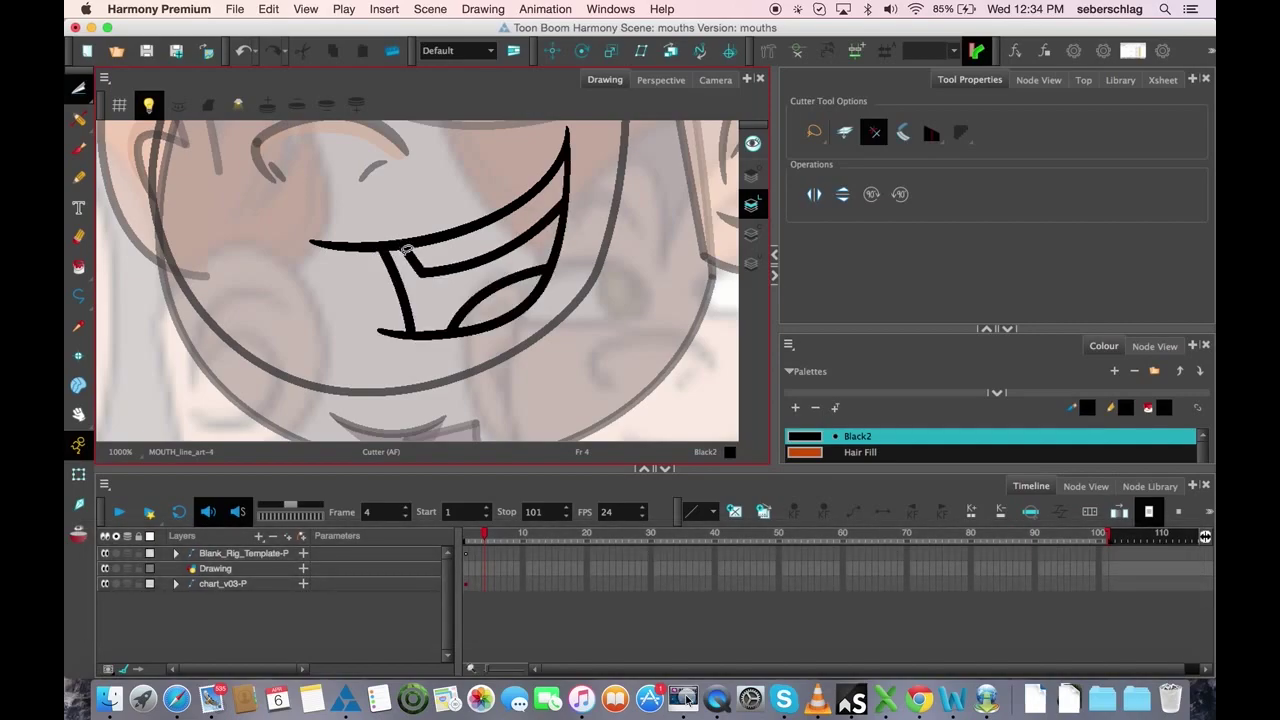